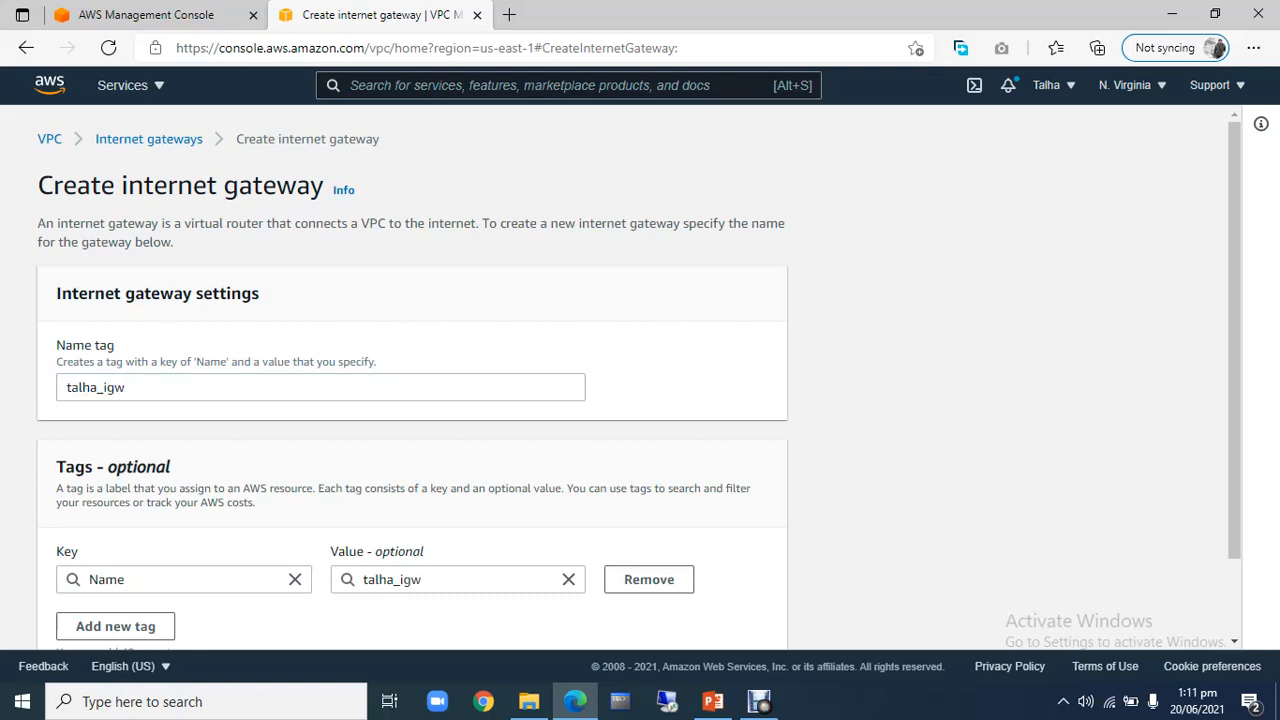
# Create the internet gateway with the name tag talha_igw and return to the internet gateways list
pyautogui.scroll(-2, 640, 380)
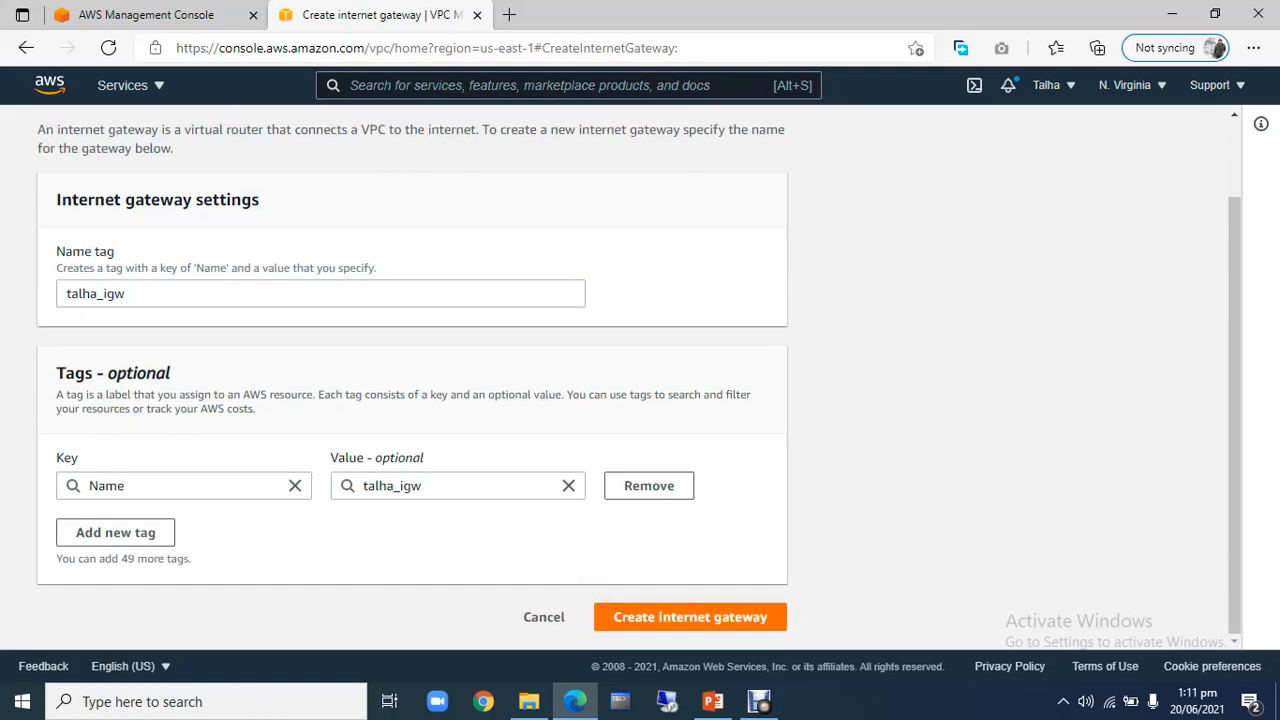
pyautogui.click(690, 617)
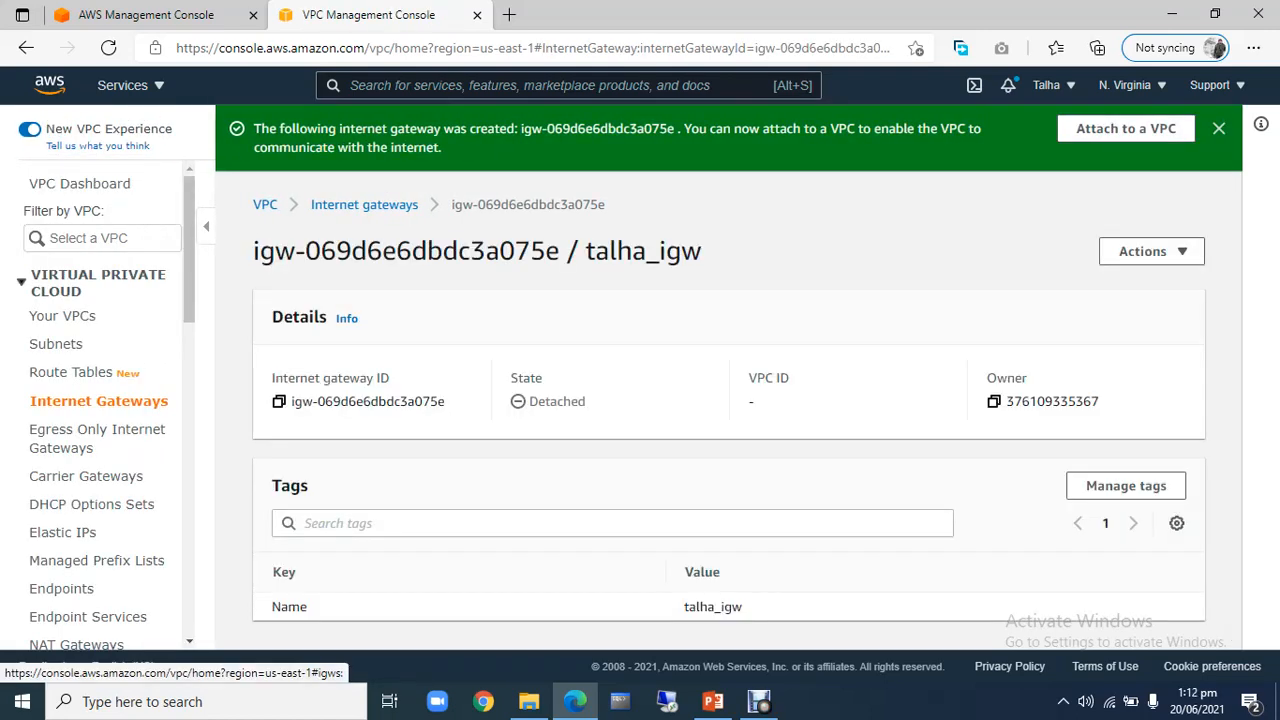
pyautogui.click(99, 401)
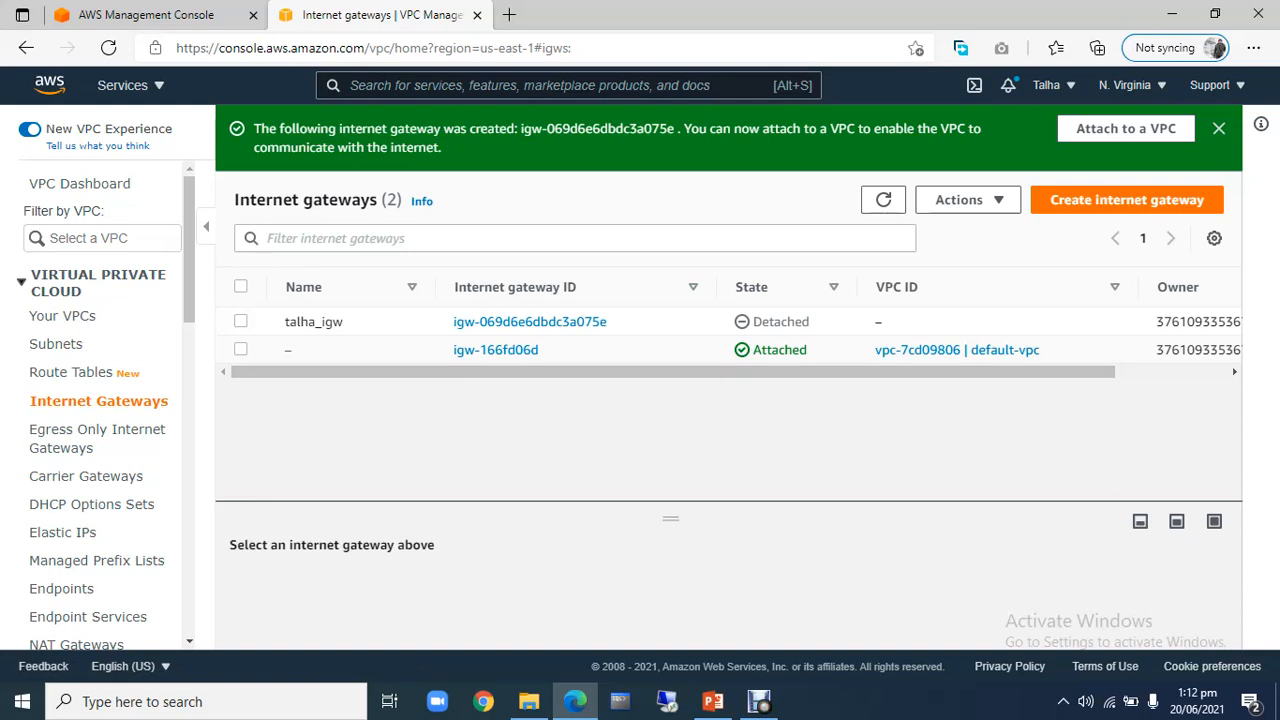
# Attach the internet gateway talha_igw to the VPC talha_omni_vpc
pyautogui.click(241, 321)
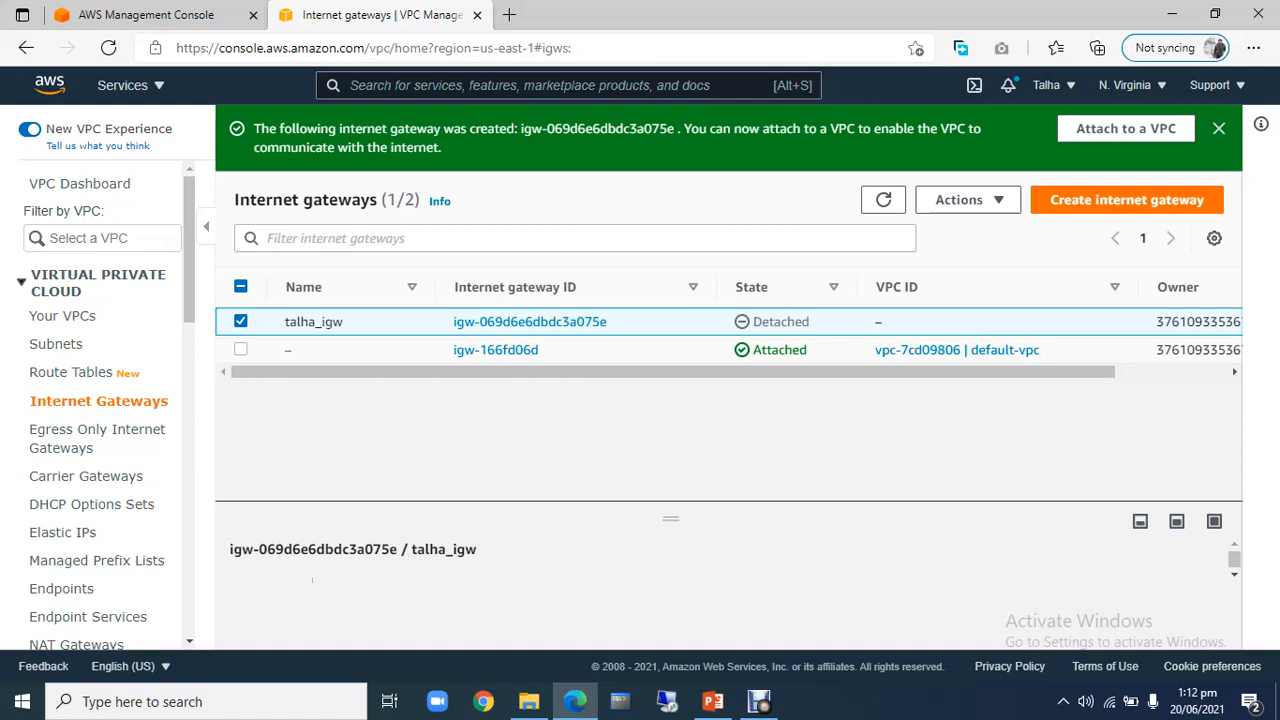
pyautogui.click(959, 199)
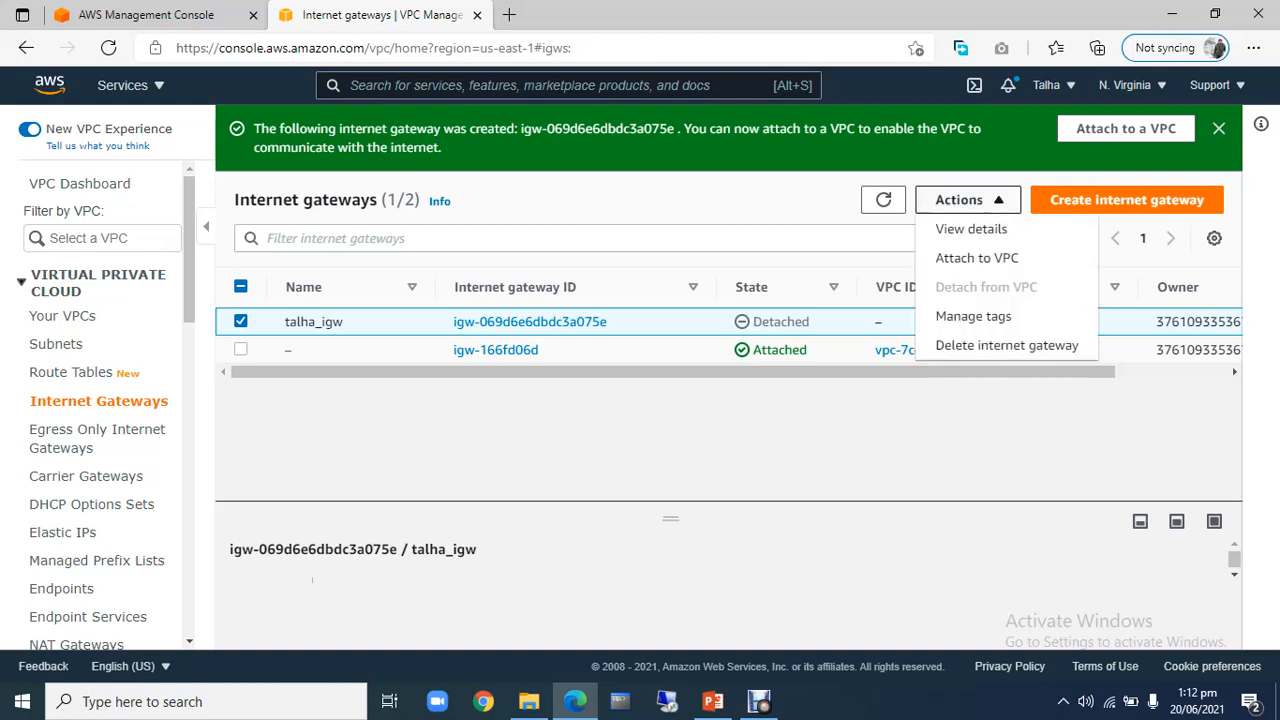
pyautogui.click(967, 200)
pyautogui.click(967, 200)
pyautogui.click(977, 257)
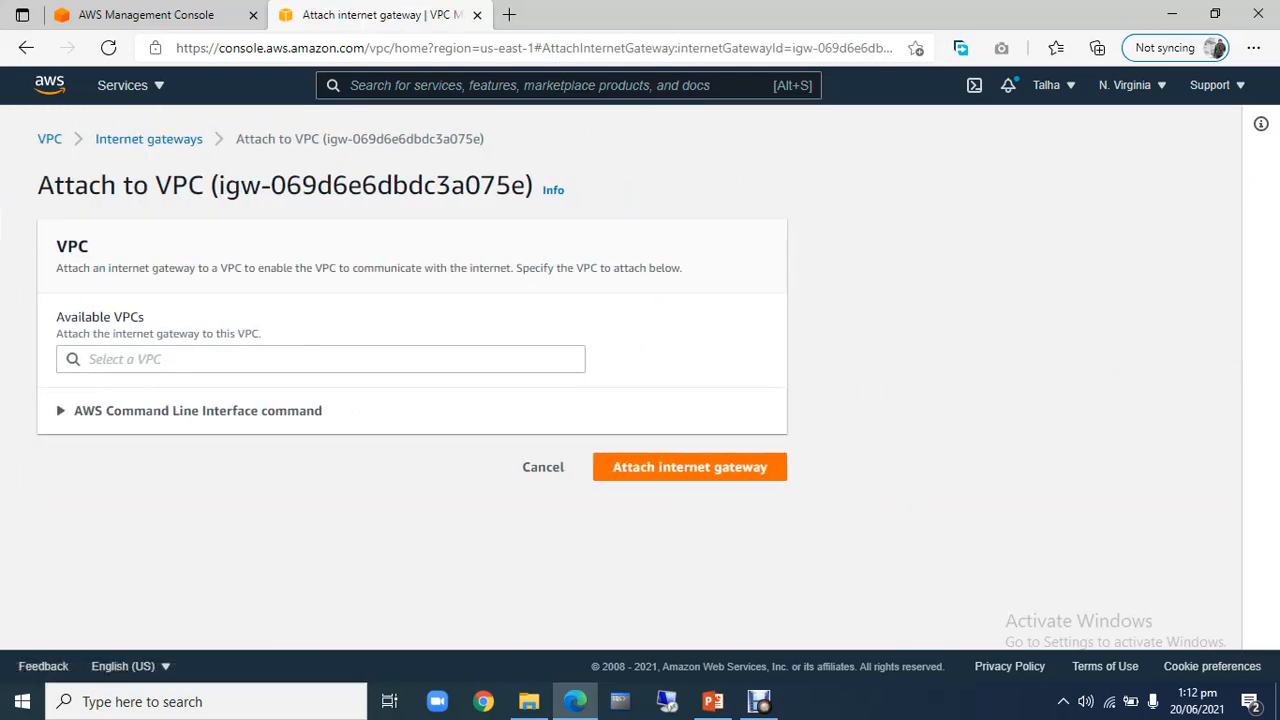
pyautogui.click(320, 359)
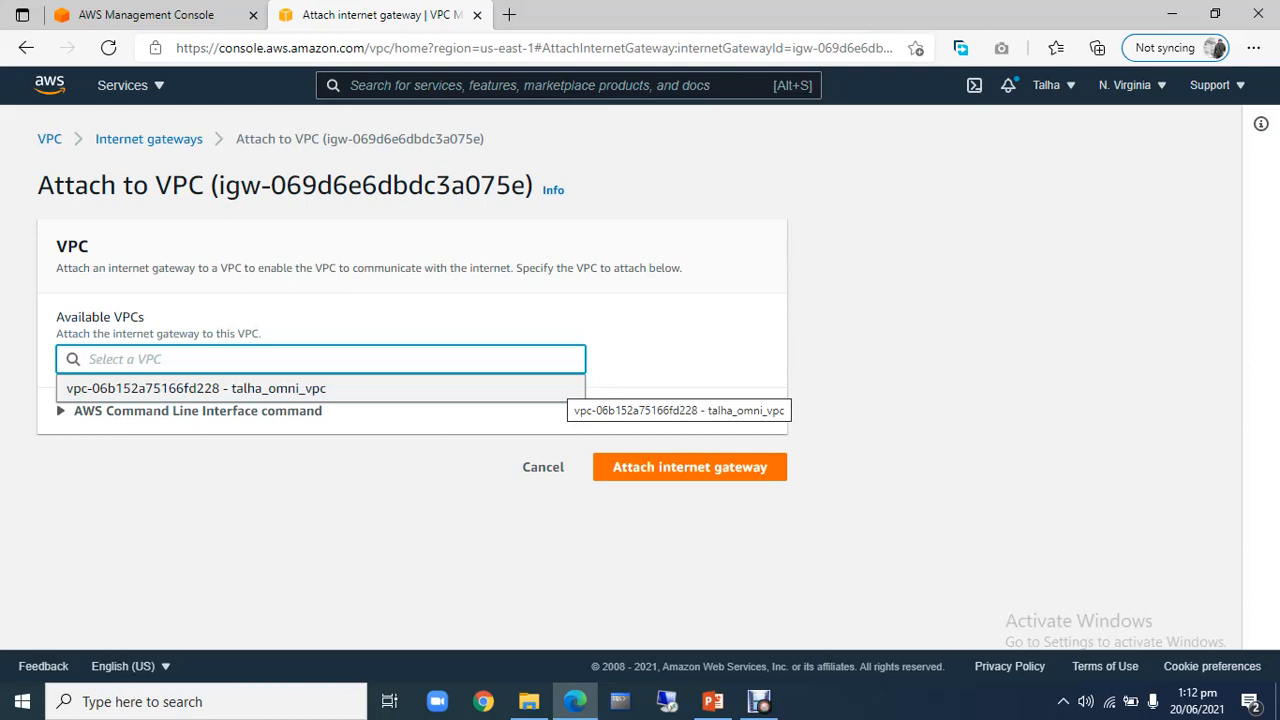
pyautogui.click(560, 388)
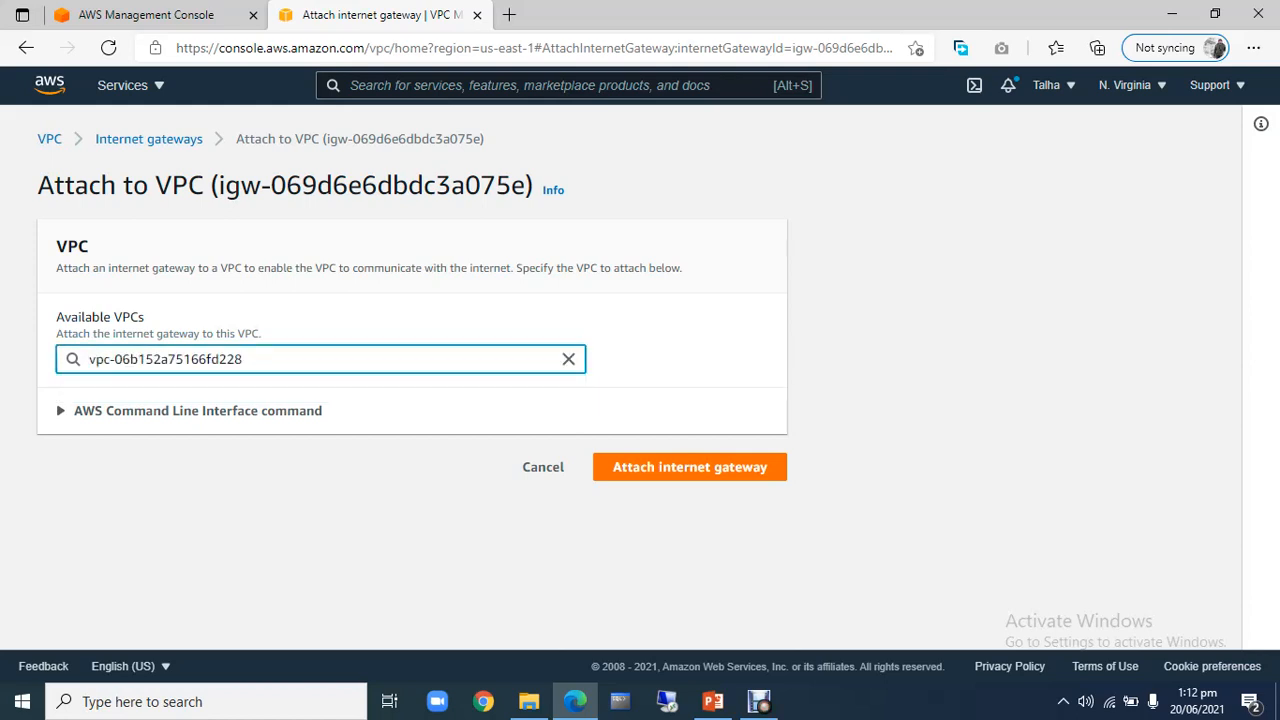
pyautogui.click(690, 467)
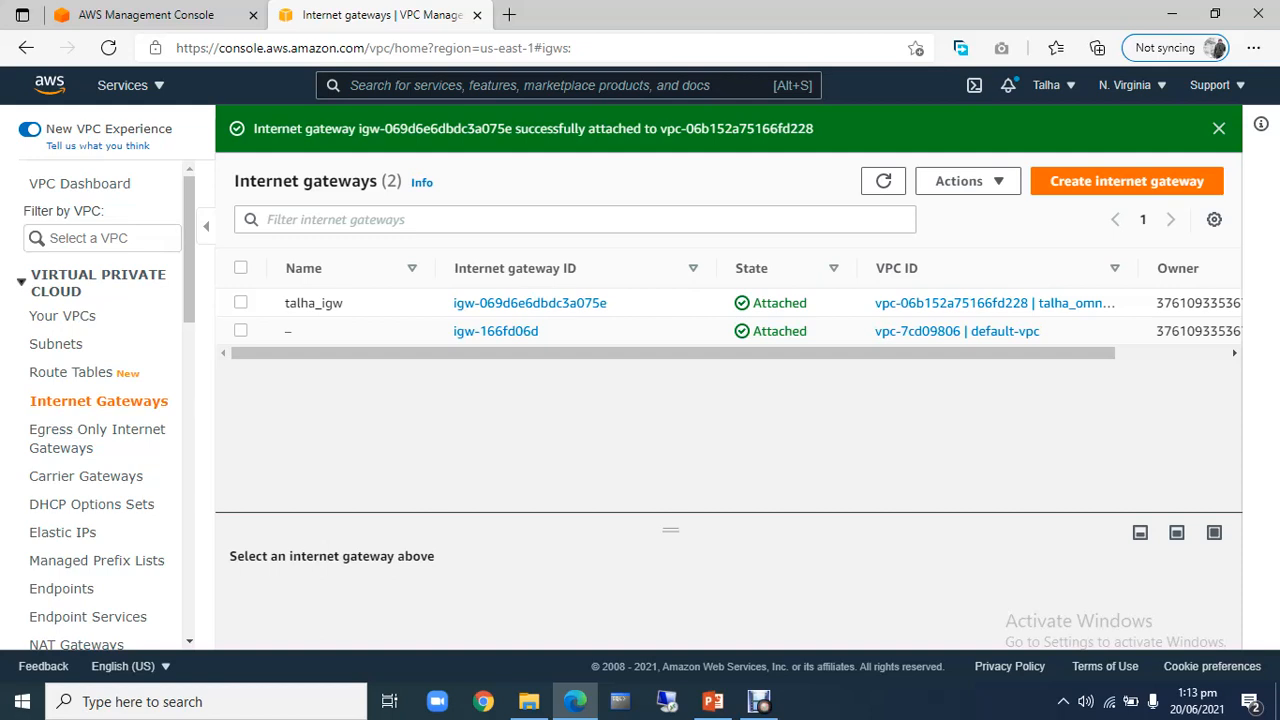
# Check the lab steps in the PowerPoint slide, then start a new NAT gateway in the AWS console named talha_ngw
pyautogui.click(713, 701)
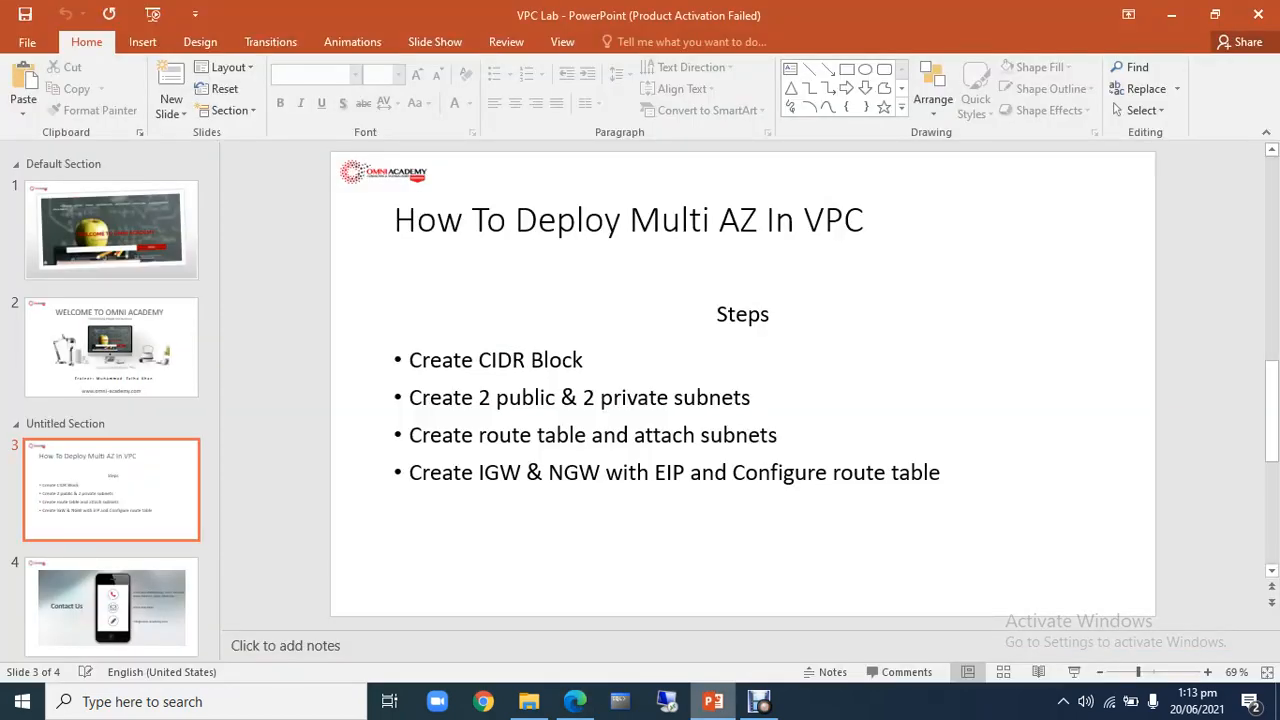
pyautogui.click(713, 701)
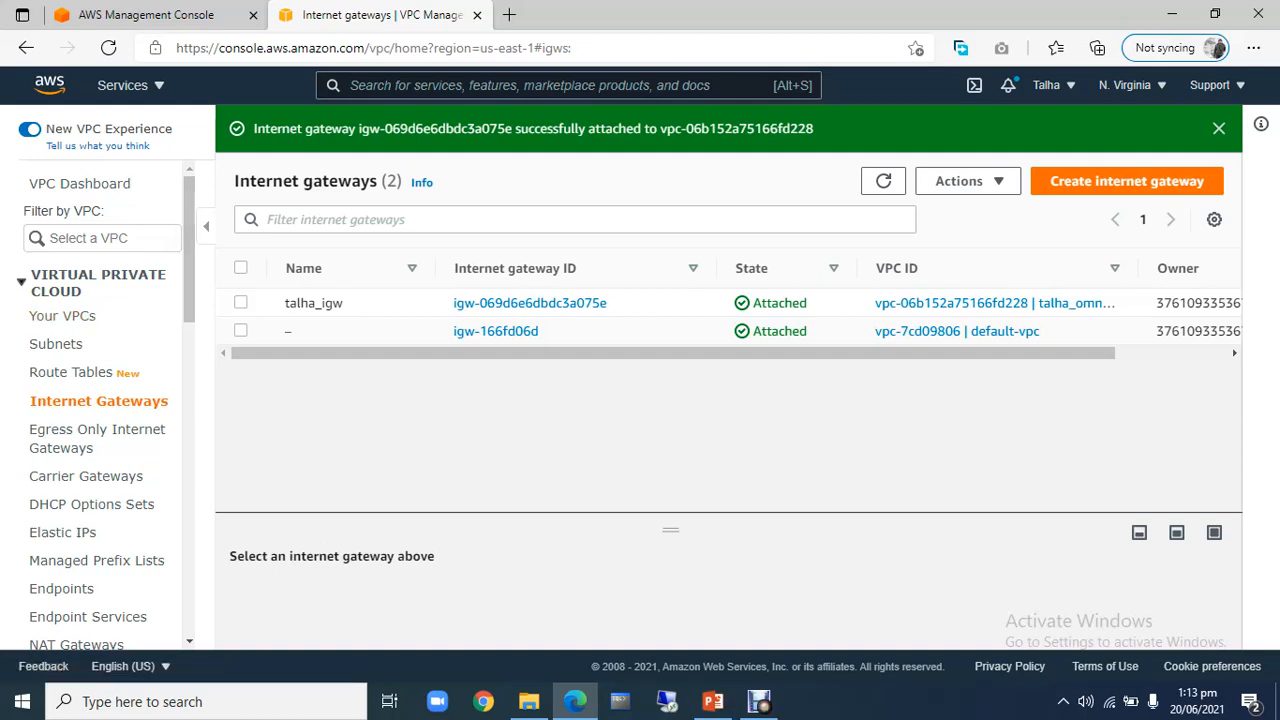
pyautogui.click(80, 645)
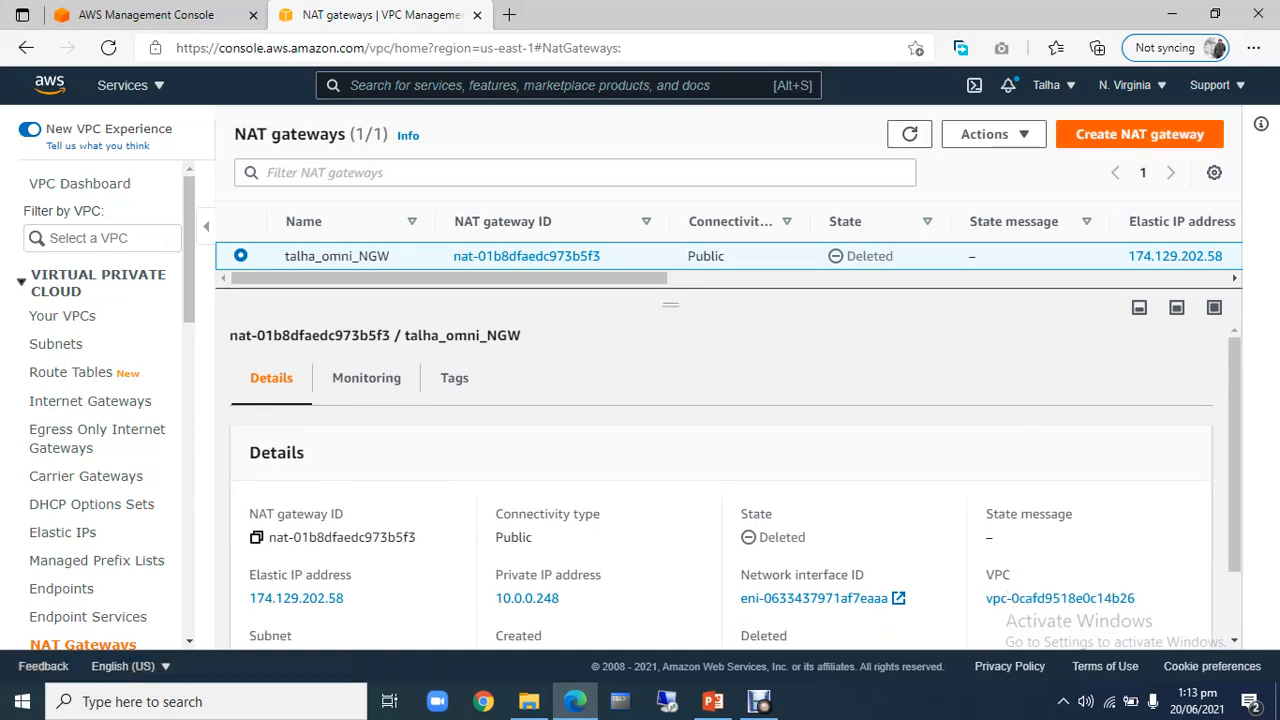
pyautogui.click(1139, 134)
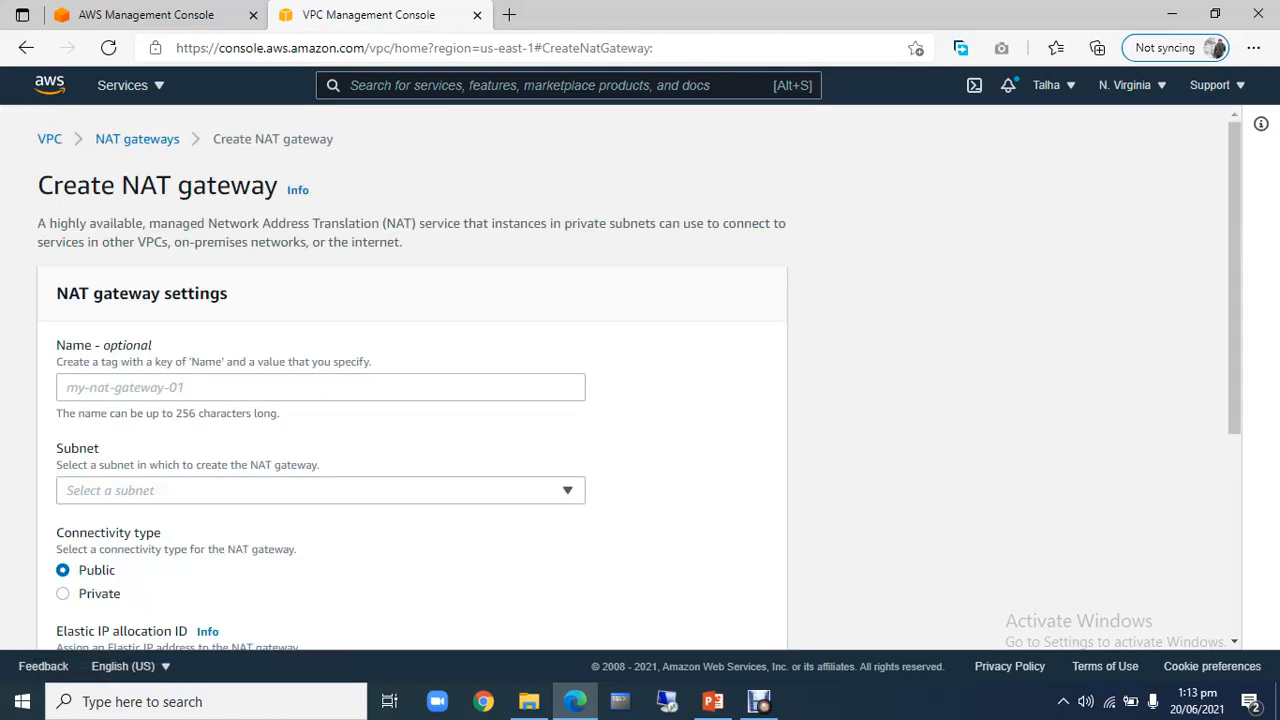
pyautogui.click(320, 388)
pyautogui.write('talha')
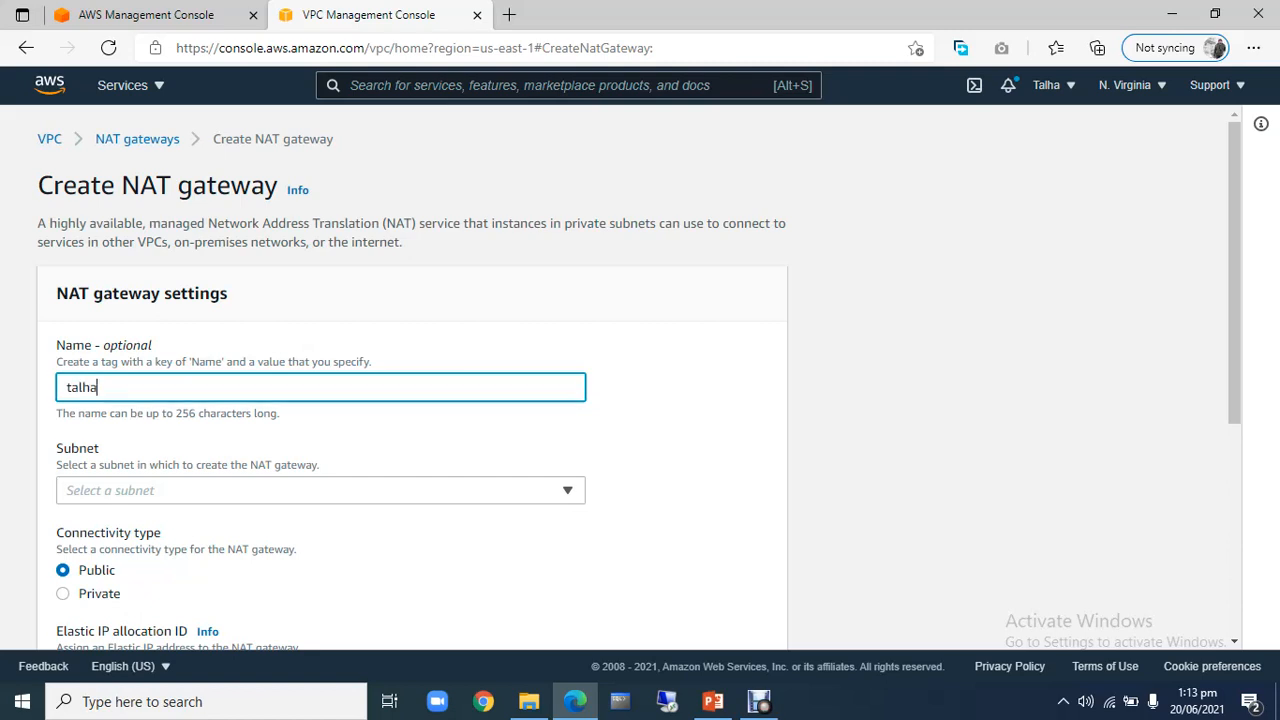
pyautogui.write('_ngw')
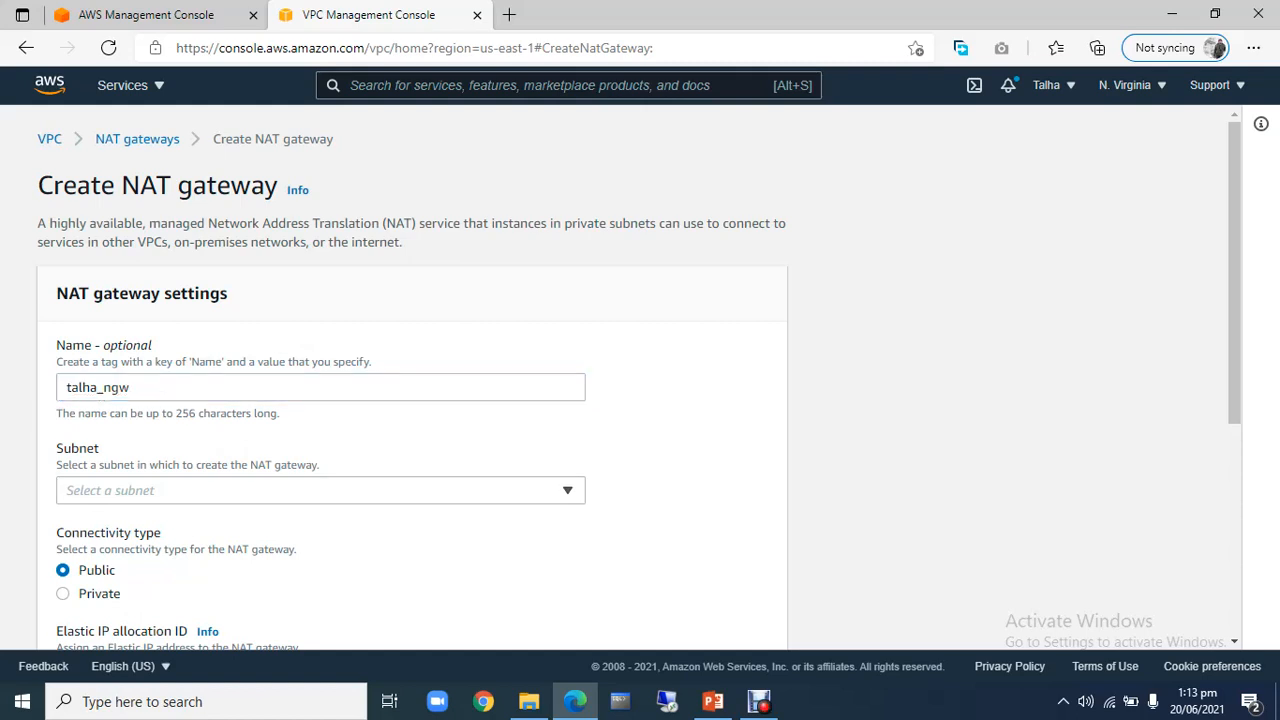
# Set the subnet of the new NAT gateway to talha_public_subnet_1
pyautogui.scroll(-2, 412, 380)
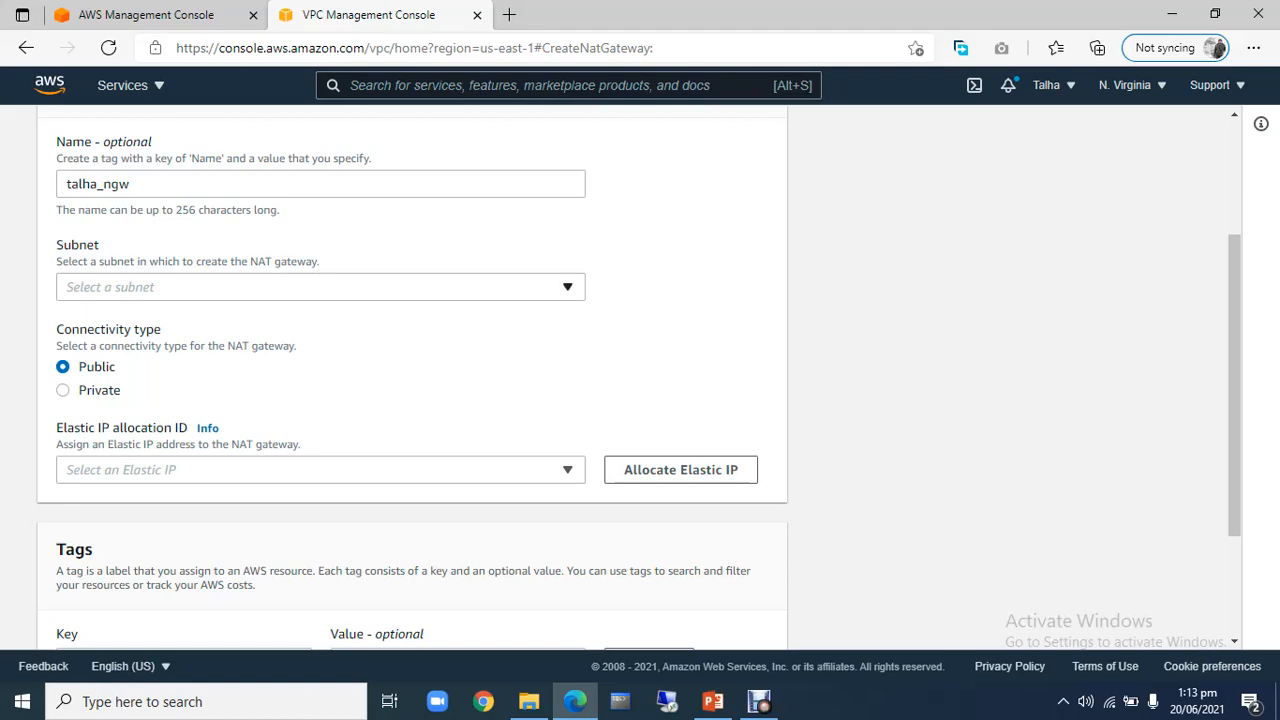
pyautogui.click(320, 287)
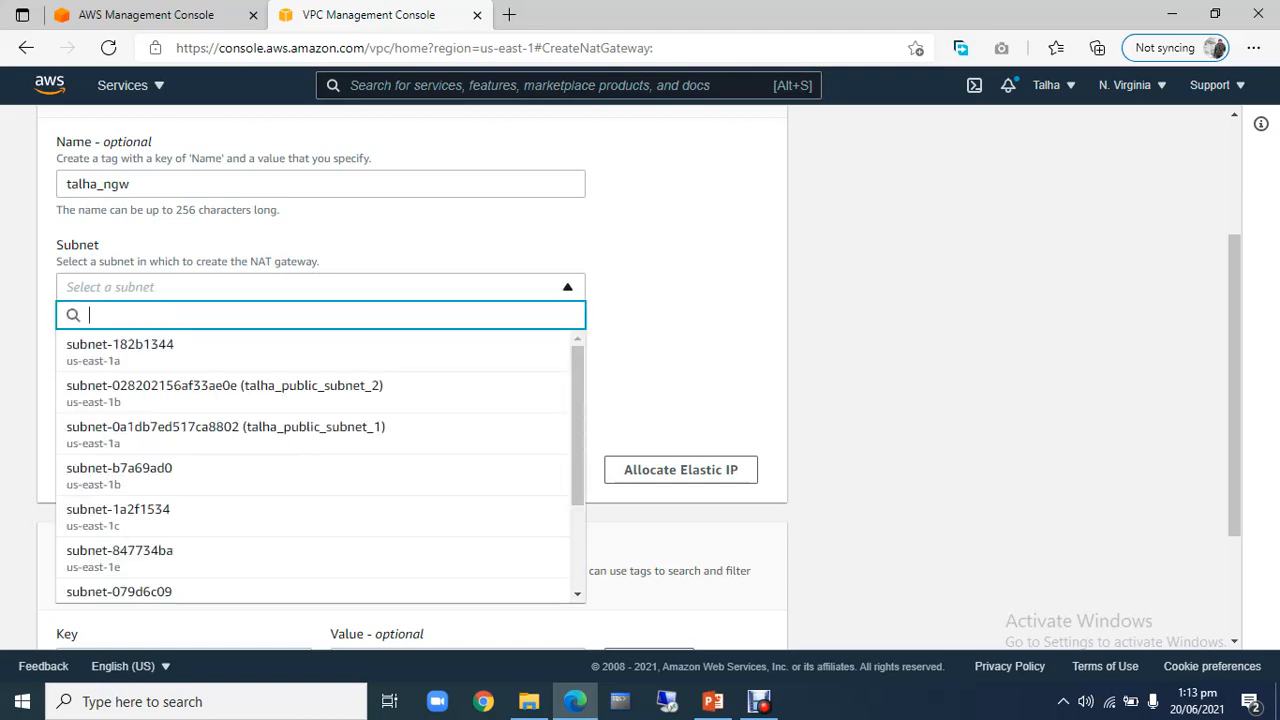
pyautogui.press('Escape')
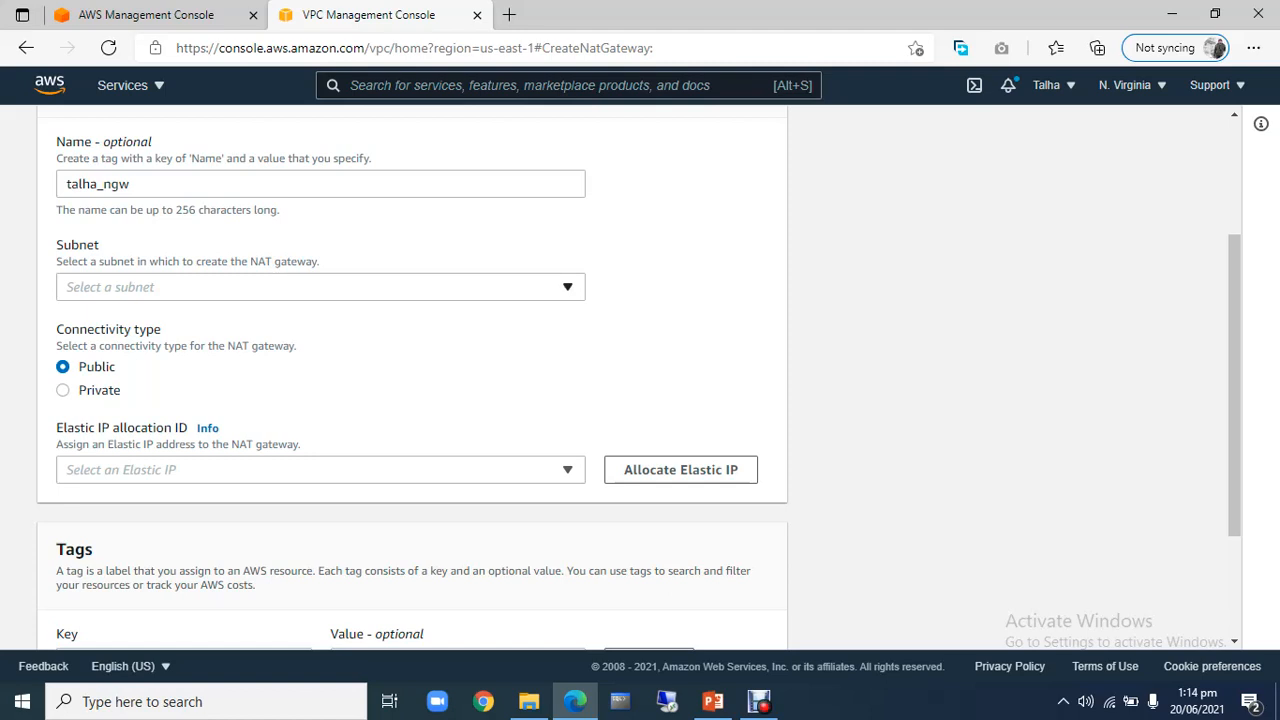
pyautogui.click(320, 287)
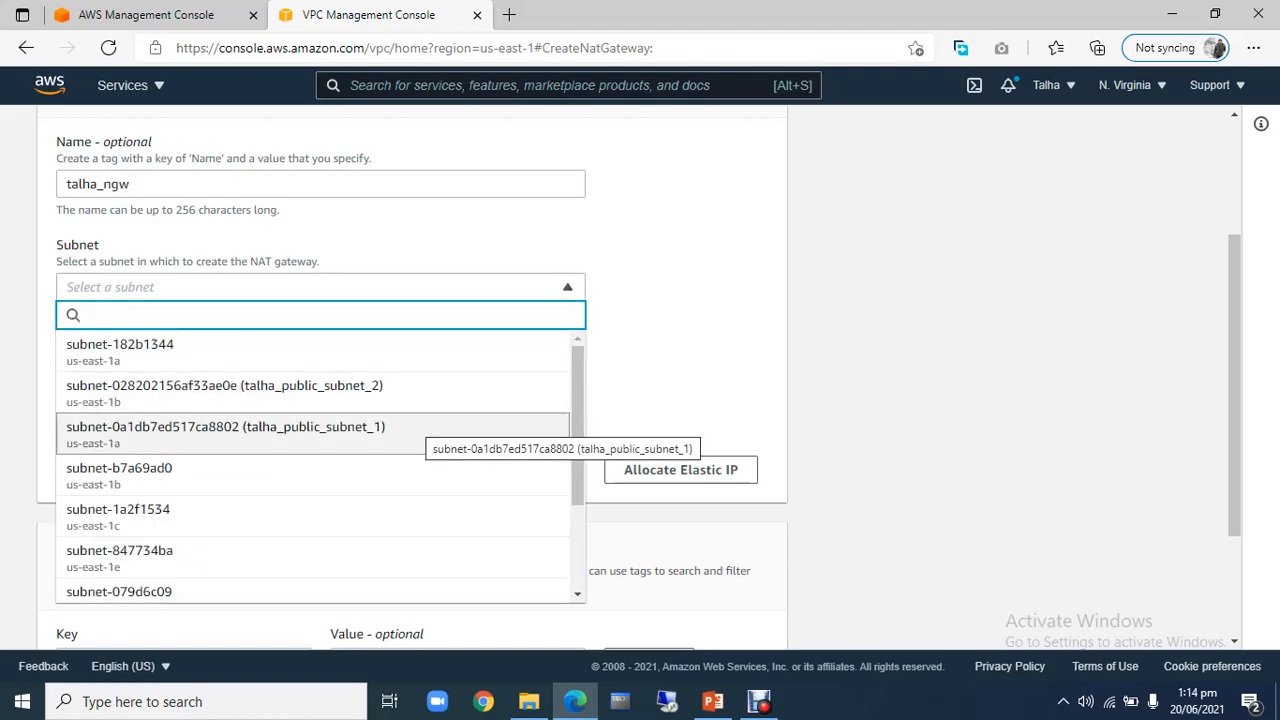
pyautogui.click(300, 433)
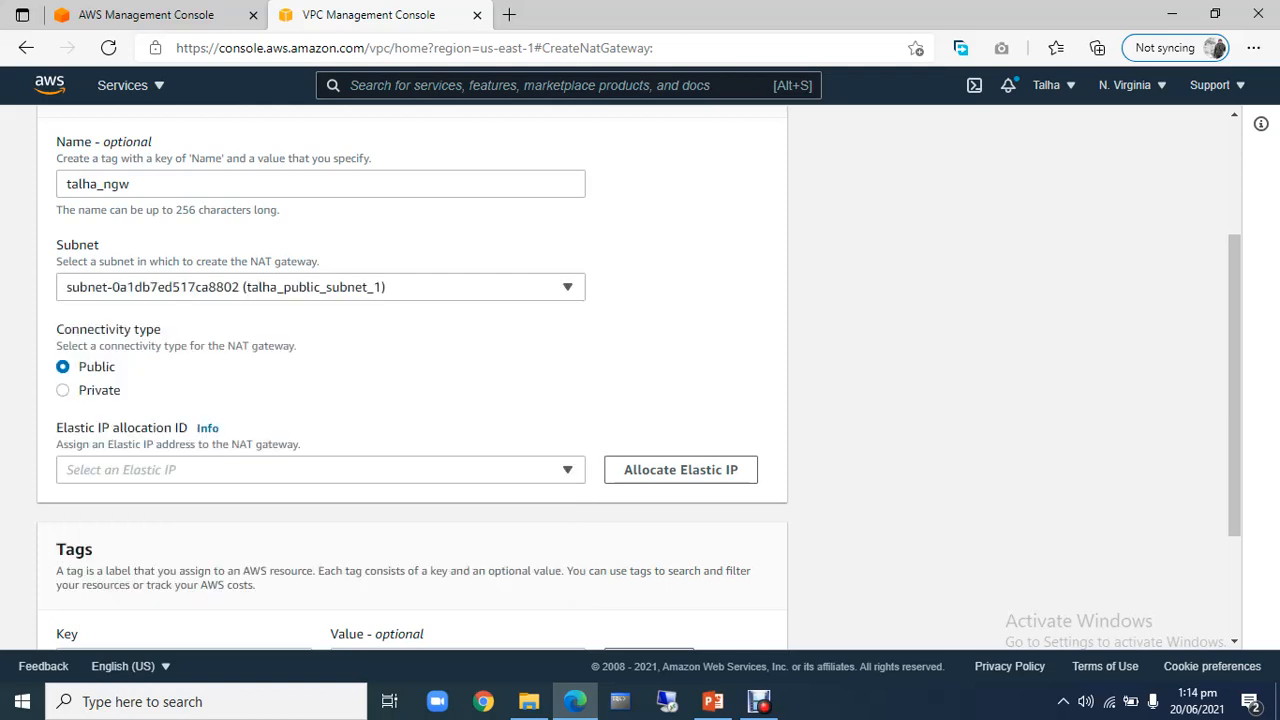
# Allocate a new Elastic IP to the NAT gateway and create the gateway
pyautogui.click(320, 470)
pyautogui.click(320, 470)
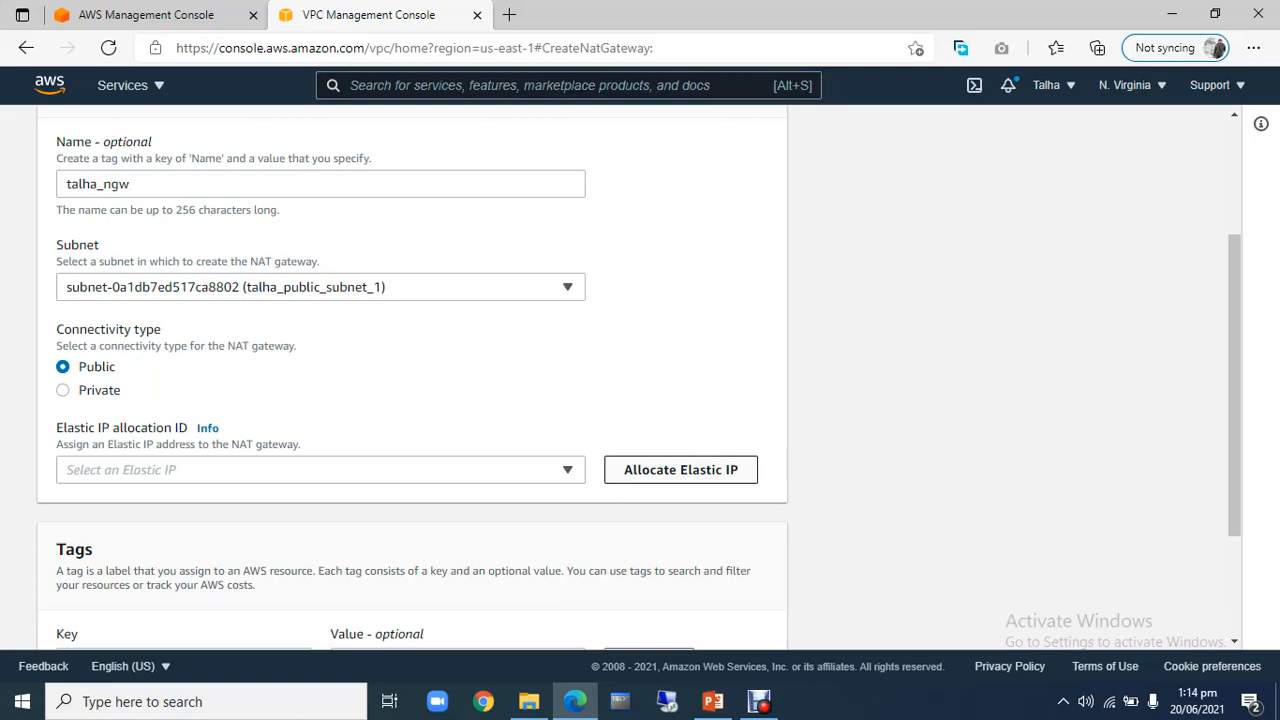
pyautogui.click(681, 470)
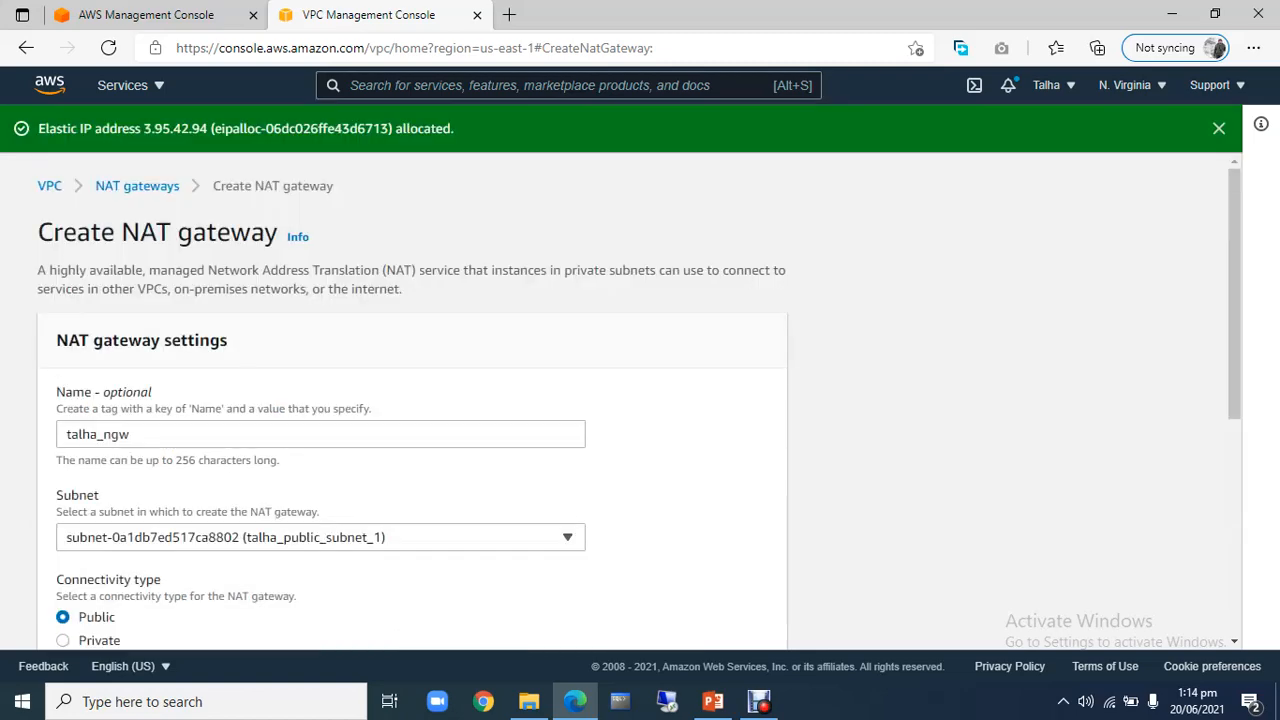
pyautogui.moveTo(1235, 294); pyautogui.dragTo(1235, 511)
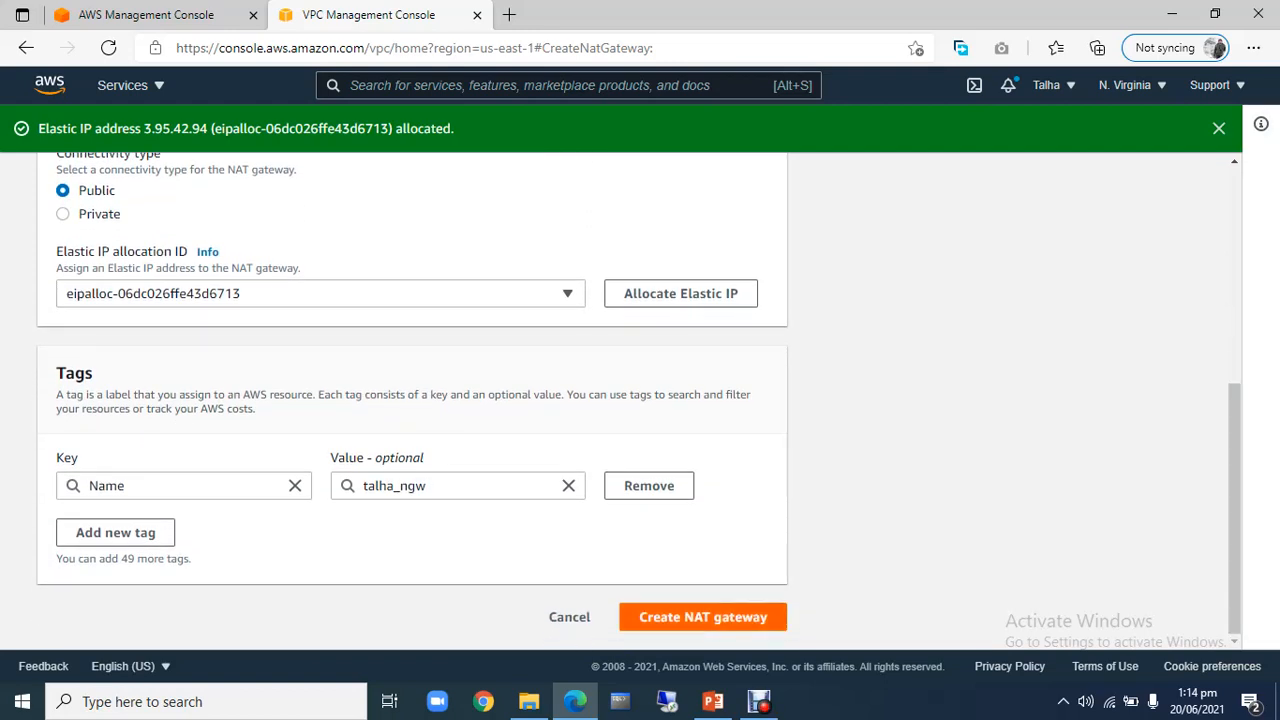
pyautogui.click(703, 617)
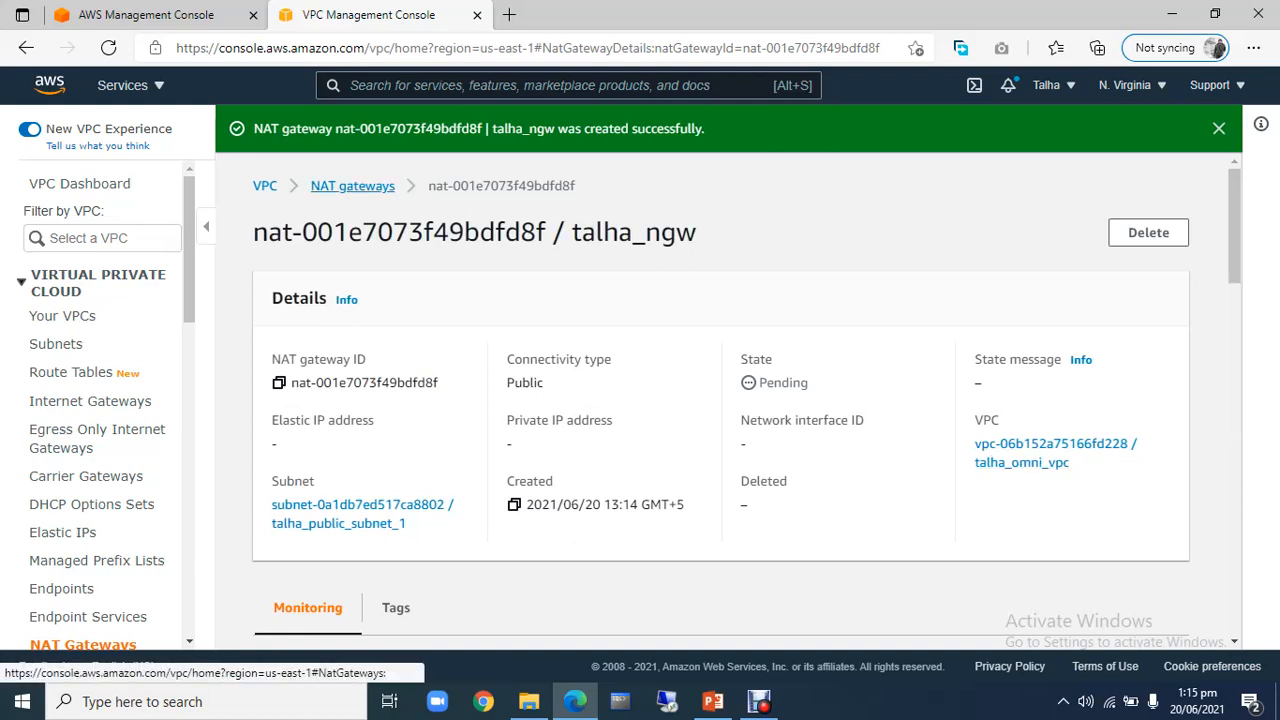
# Open the details of talha_ngw from the NAT gateways list to check its state
pyautogui.click(352, 186)
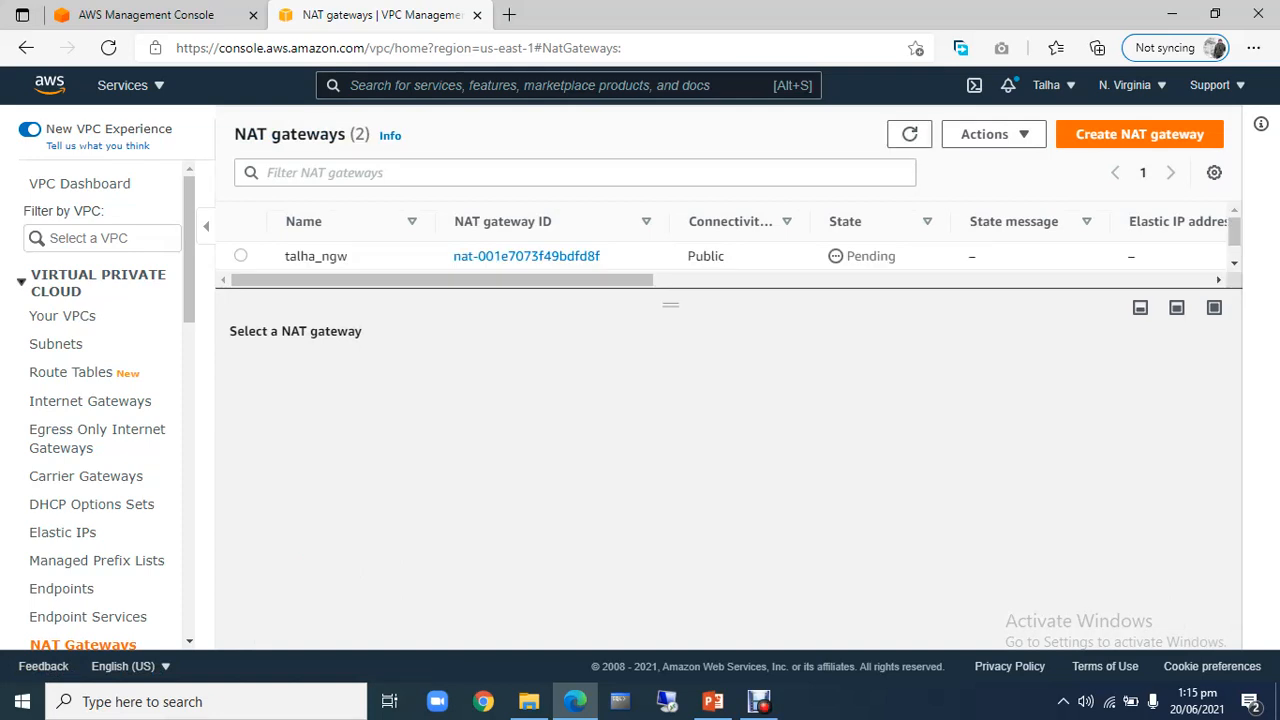
pyautogui.click(241, 256)
pyautogui.click(241, 256)
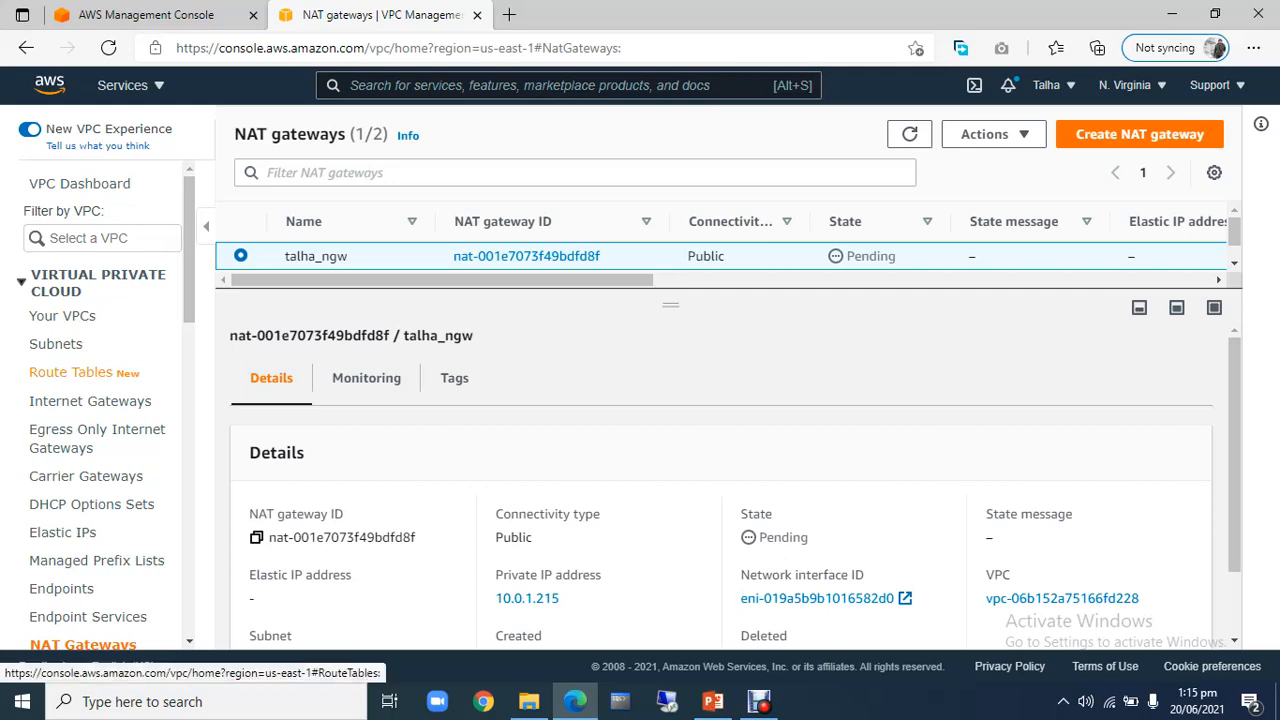
# Filter the route tables by the VPC ID vpc-06b152a75166fd228
pyautogui.click(70, 372)
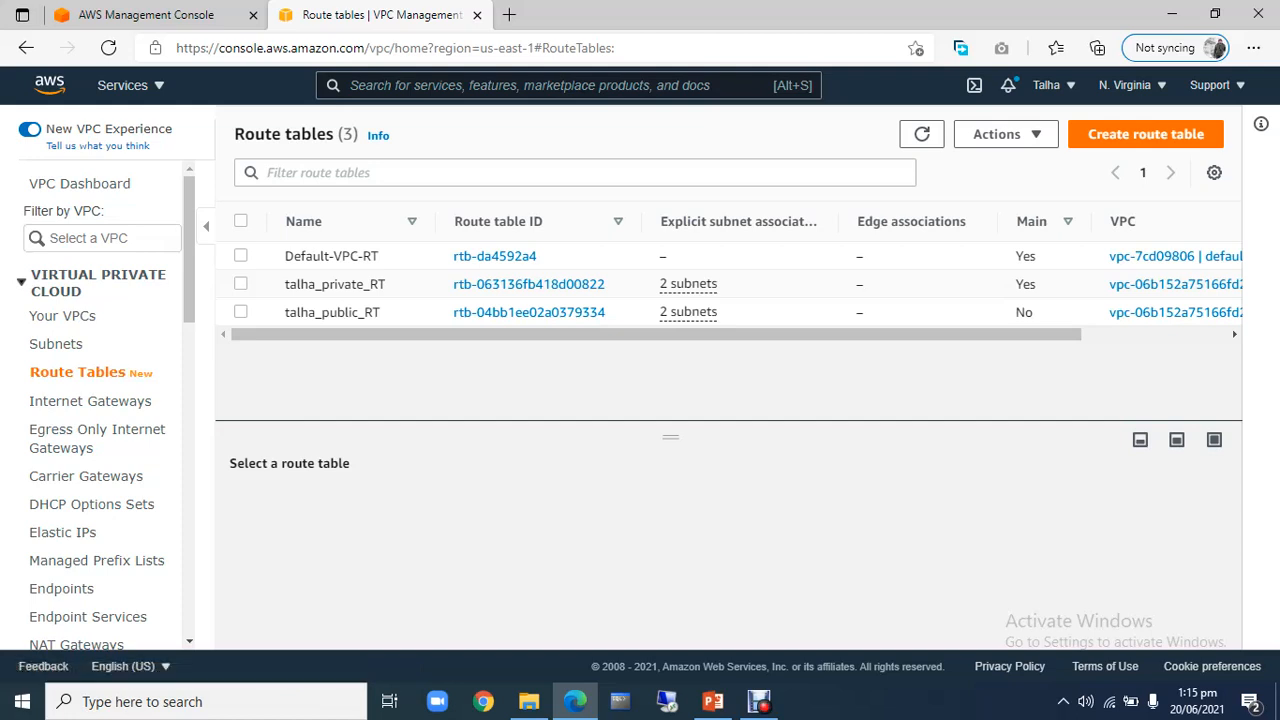
pyautogui.click(400, 173)
pyautogui.write('vpc-06b152a75166fd228')
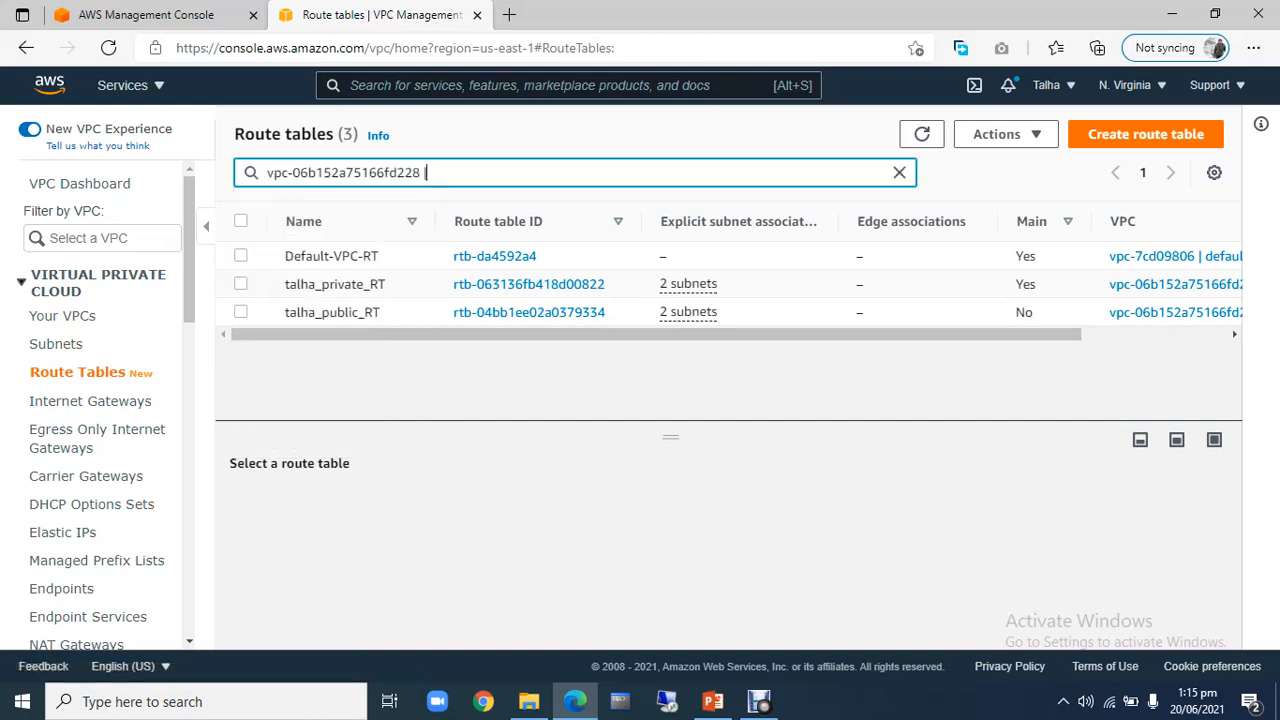
pyautogui.press('Return')
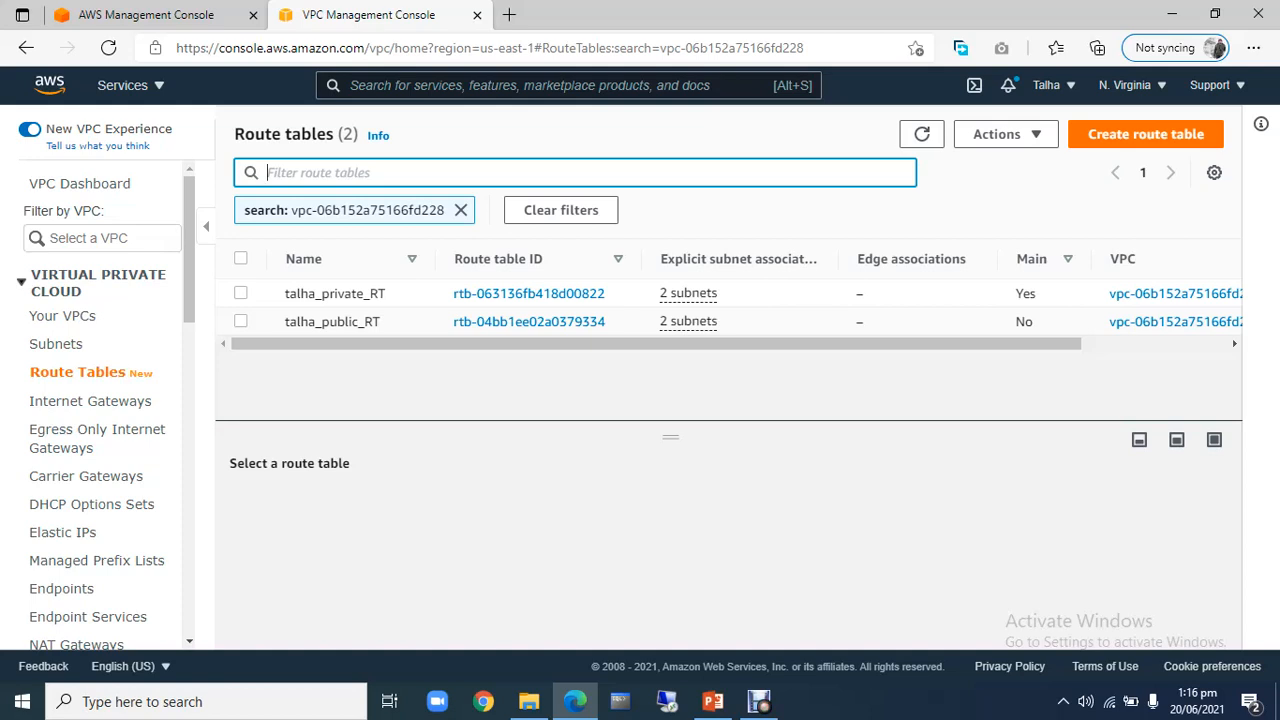
# Add a route with destination 0.0.0.0/0 to the talha_private_RT route table
pyautogui.click(241, 293)
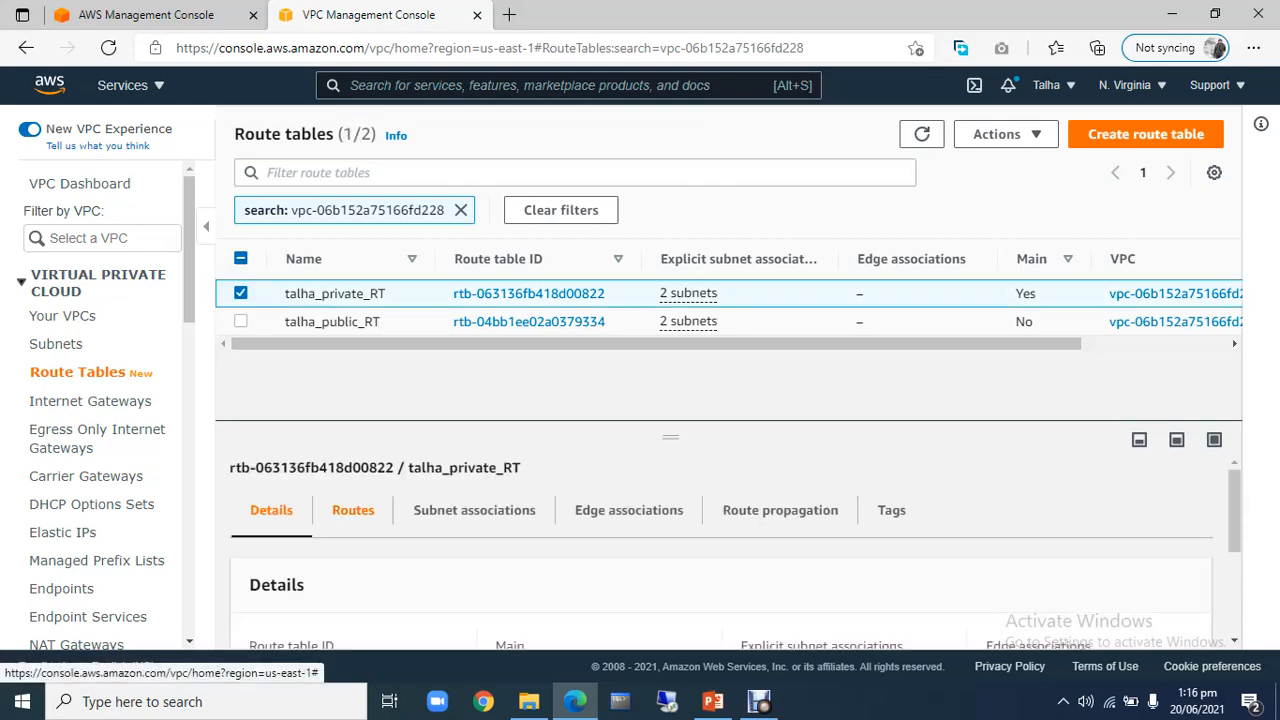
pyautogui.click(353, 510)
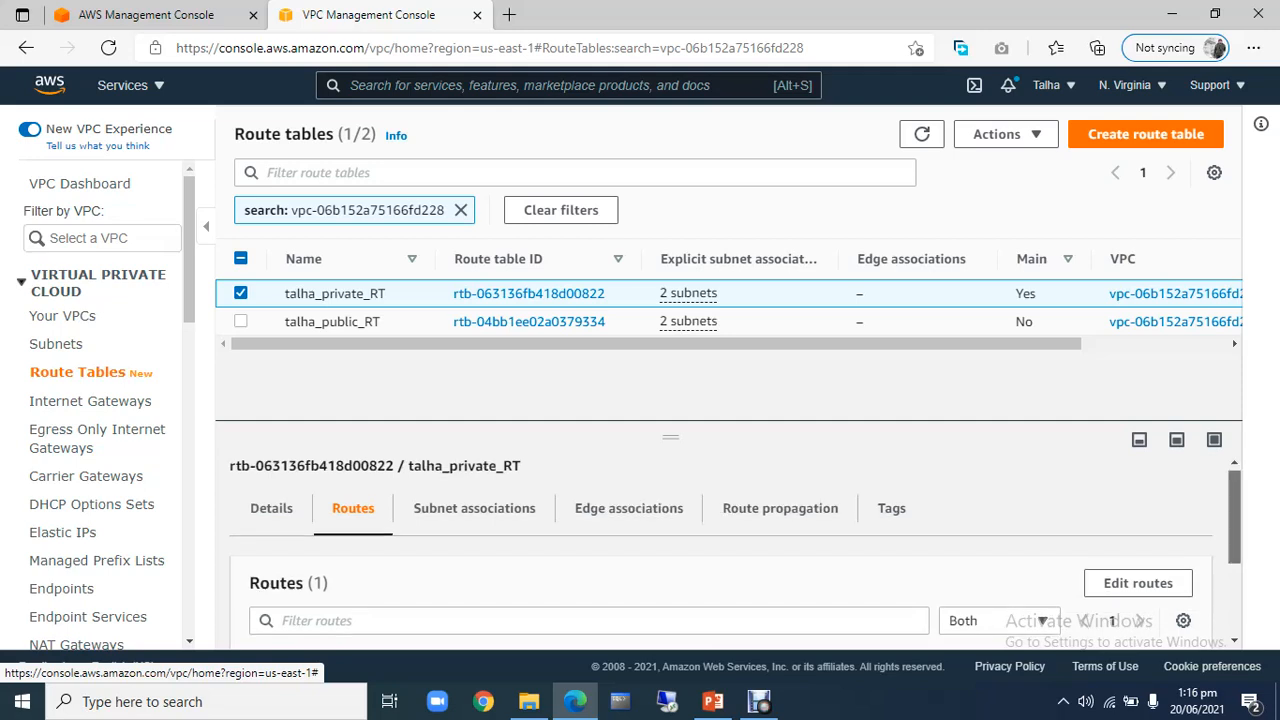
pyautogui.scroll(-1, 353, 510)
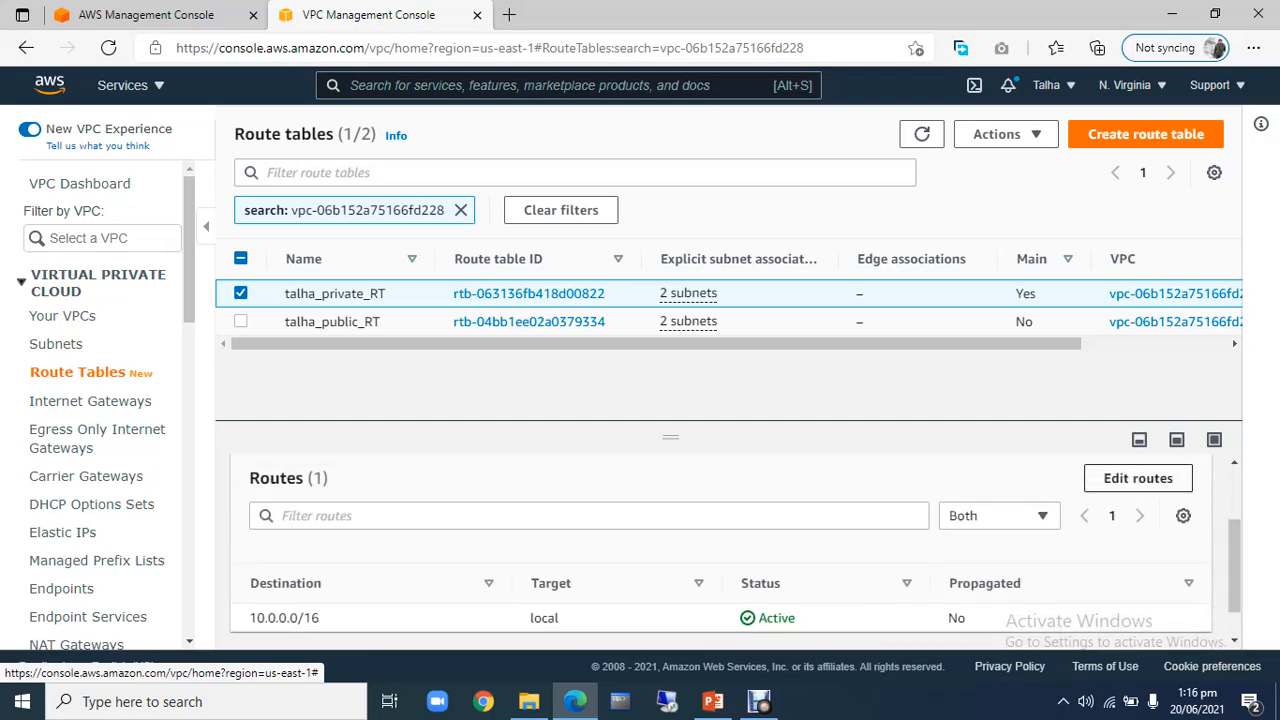
pyautogui.click(1137, 478)
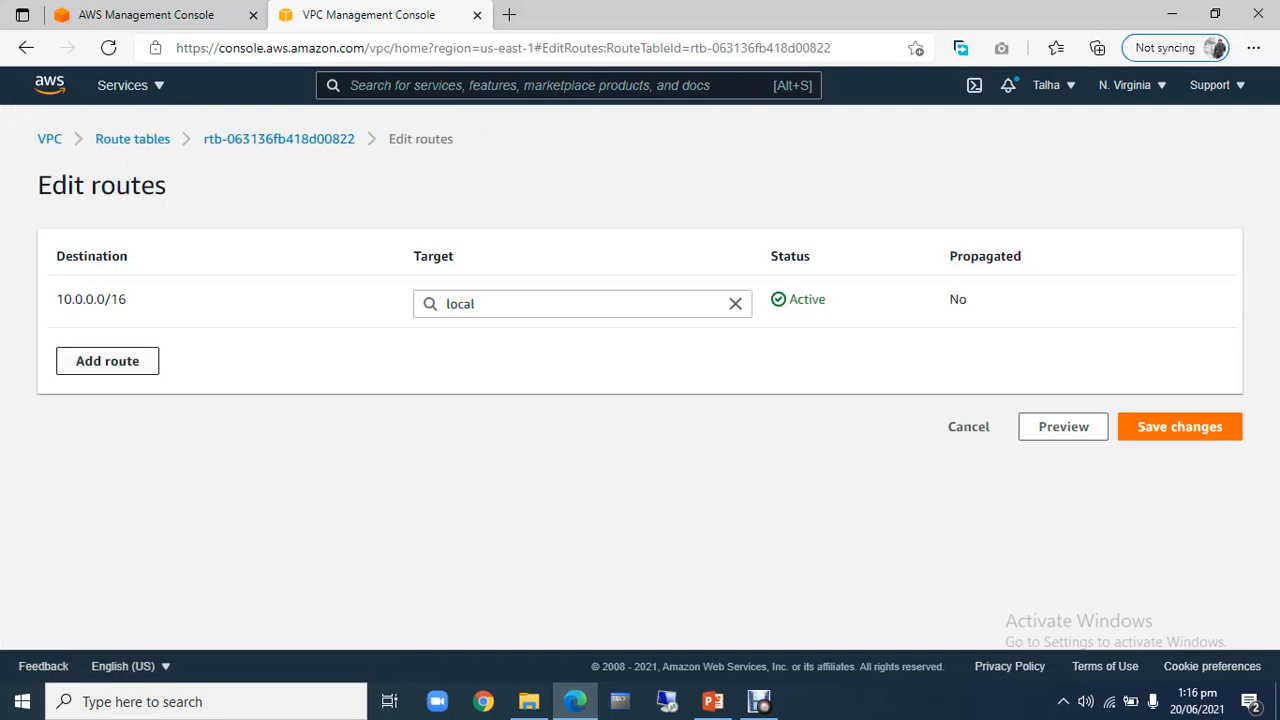
pyautogui.click(107, 361)
pyautogui.click(107, 357)
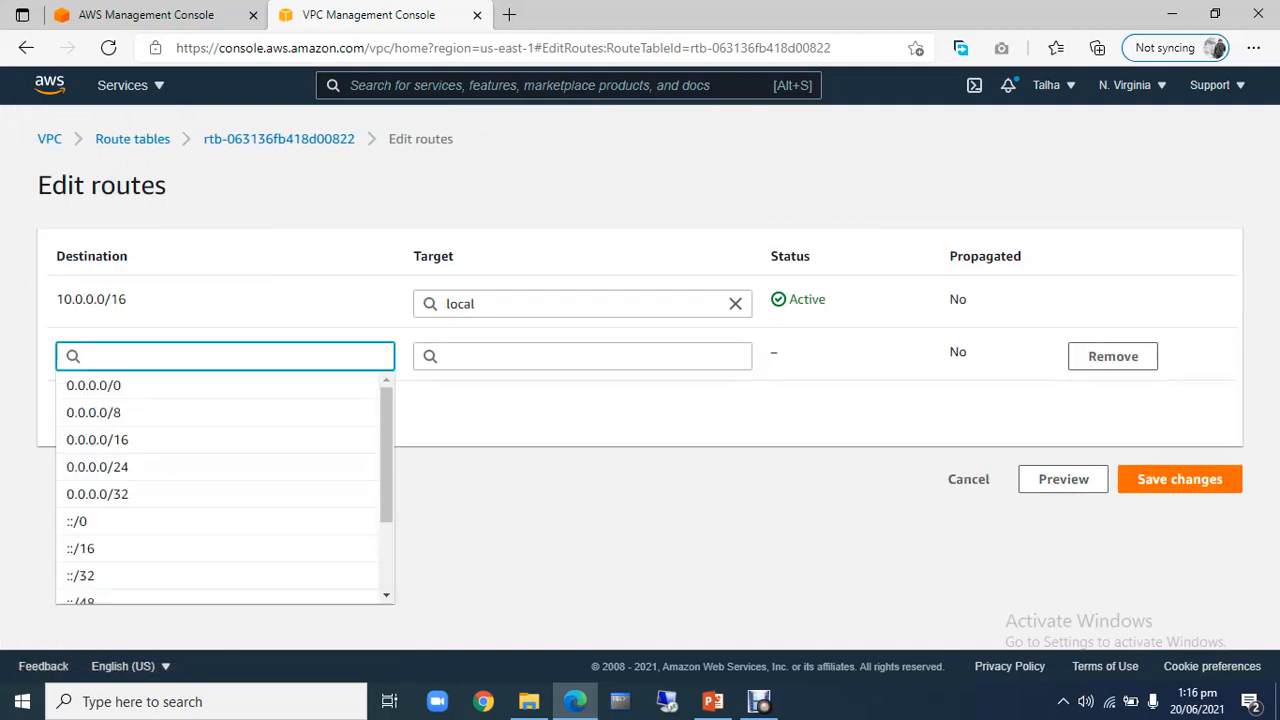
pyautogui.write('0')
pyautogui.press('Down')
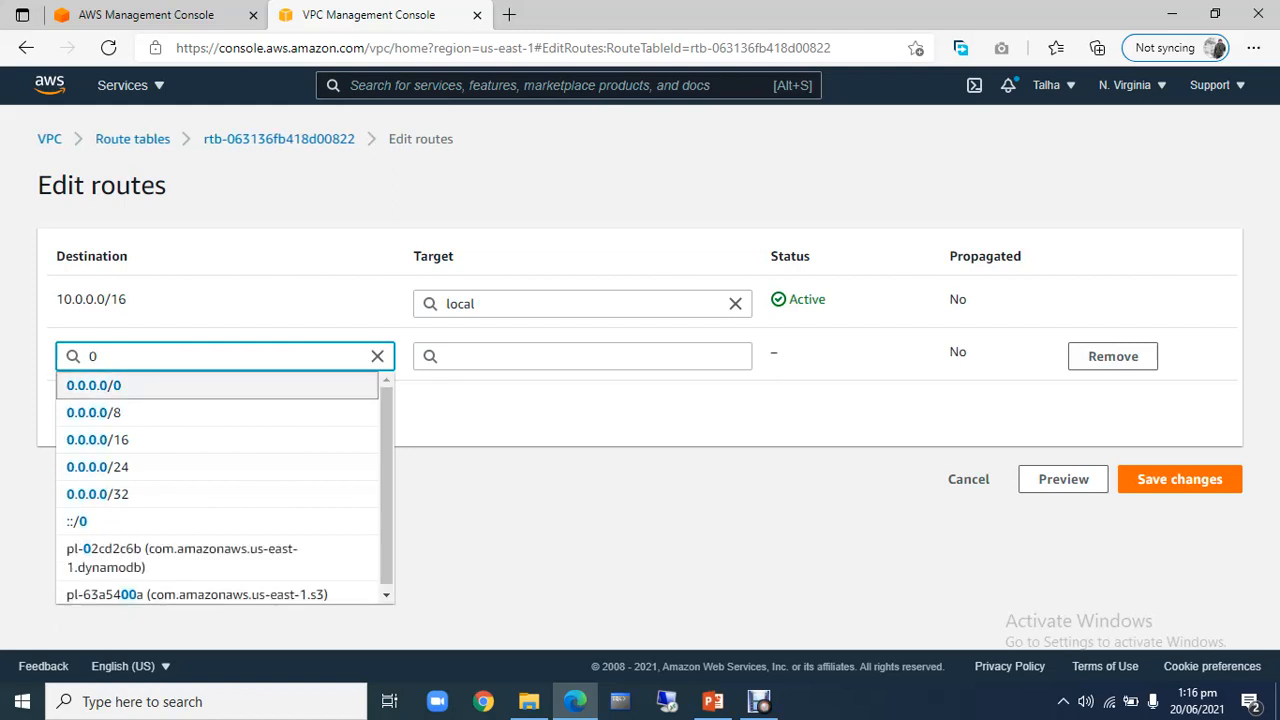
pyautogui.press('Return')
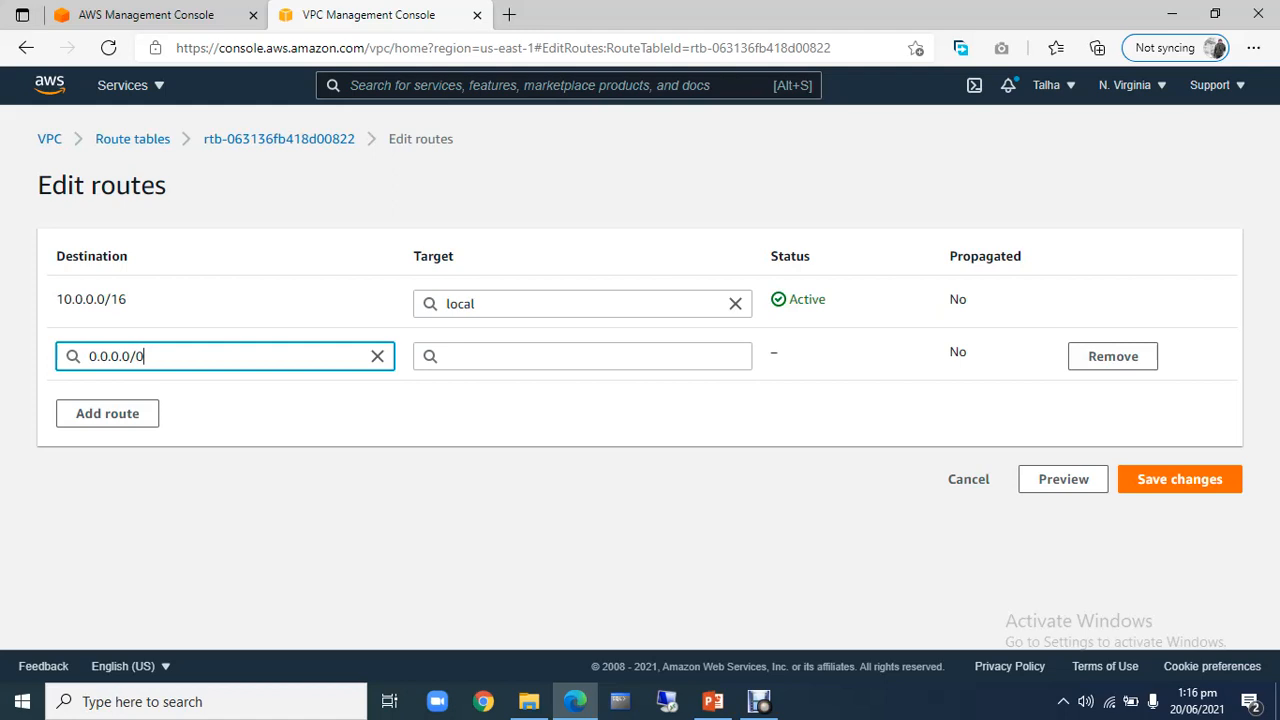
# Set the new private route's target to NAT gateway nat-001e7073f49bdfd8f and save the route changes
pyautogui.click(582, 356)
pyautogui.write('na')
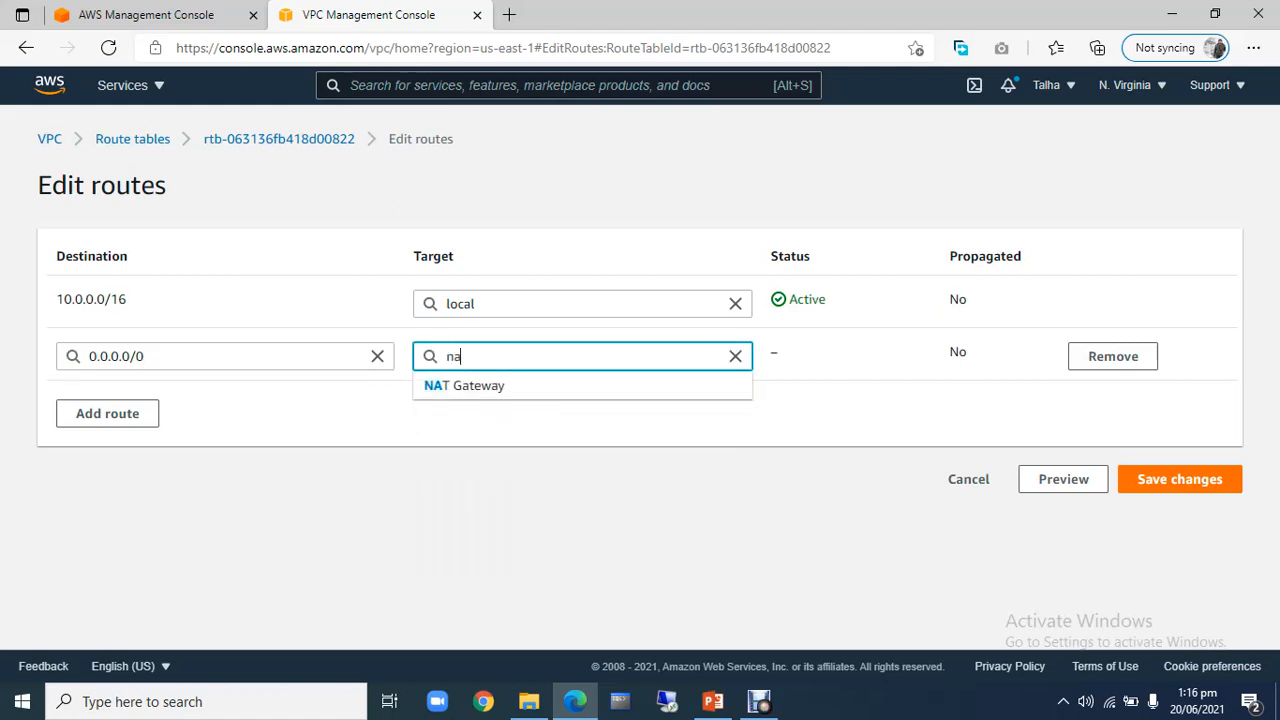
pyautogui.write('t-')
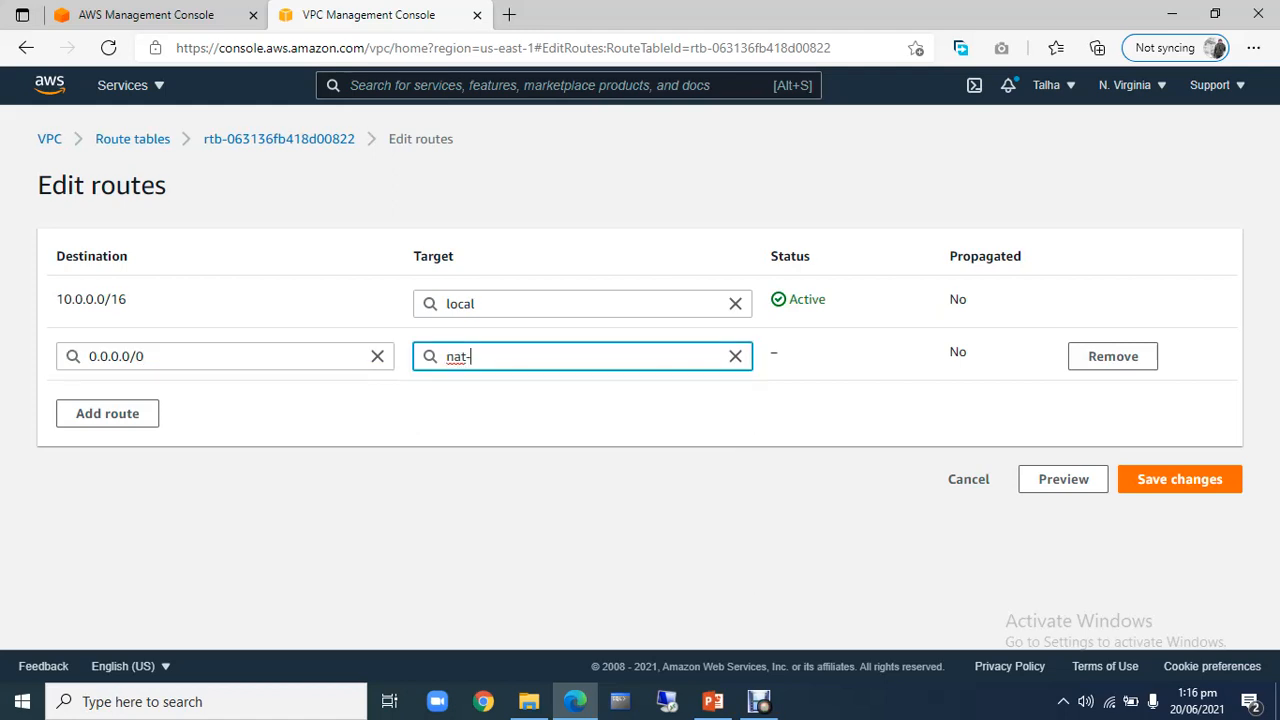
pyautogui.click(560, 386)
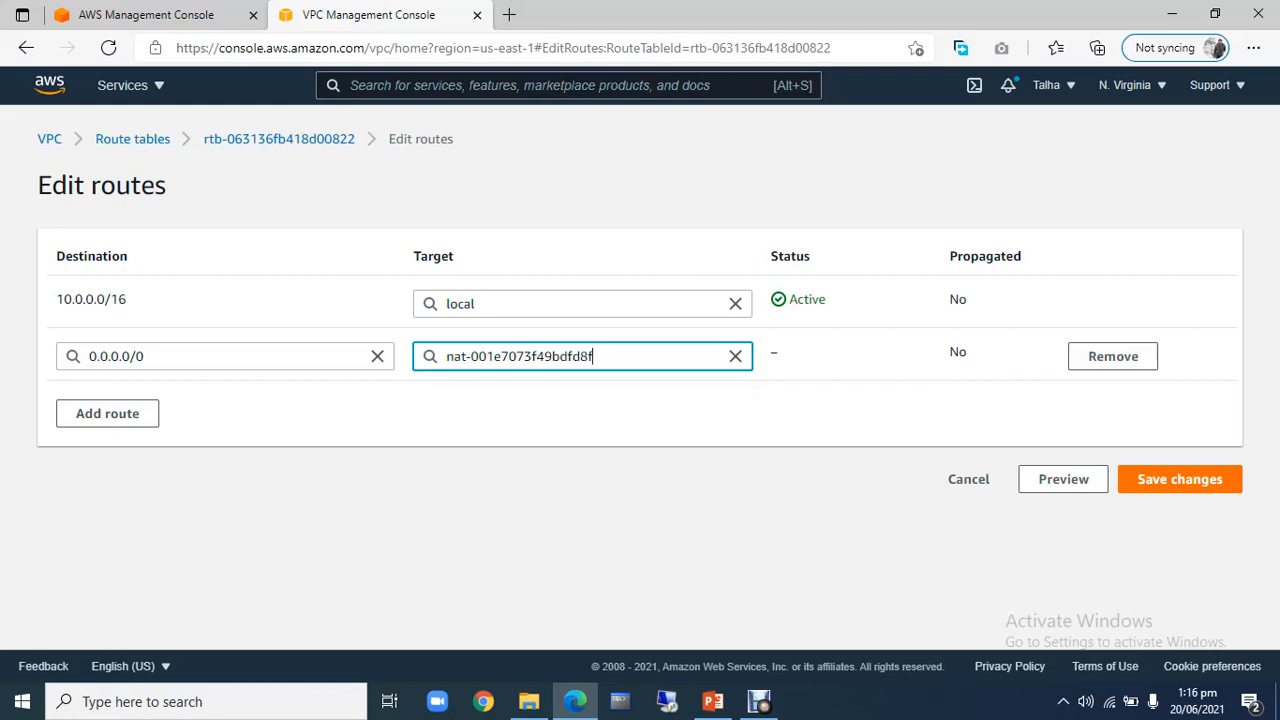
pyautogui.click(604, 415)
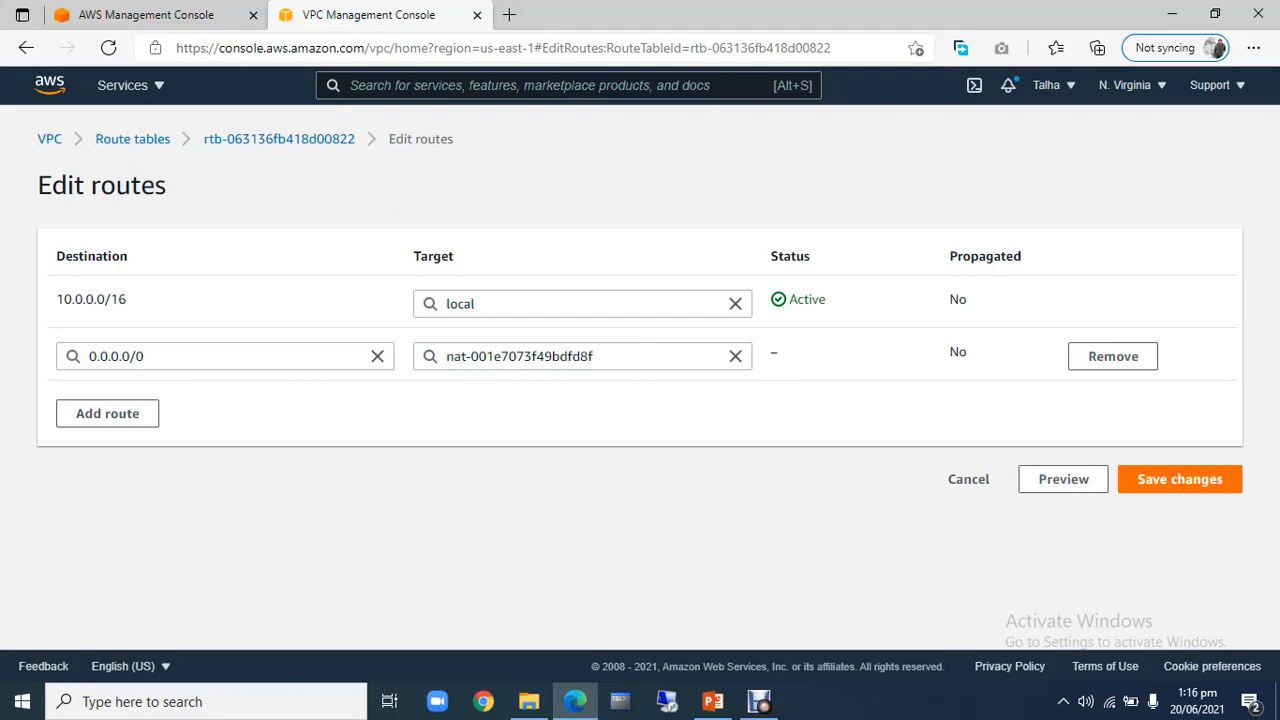
pyautogui.click(1180, 479)
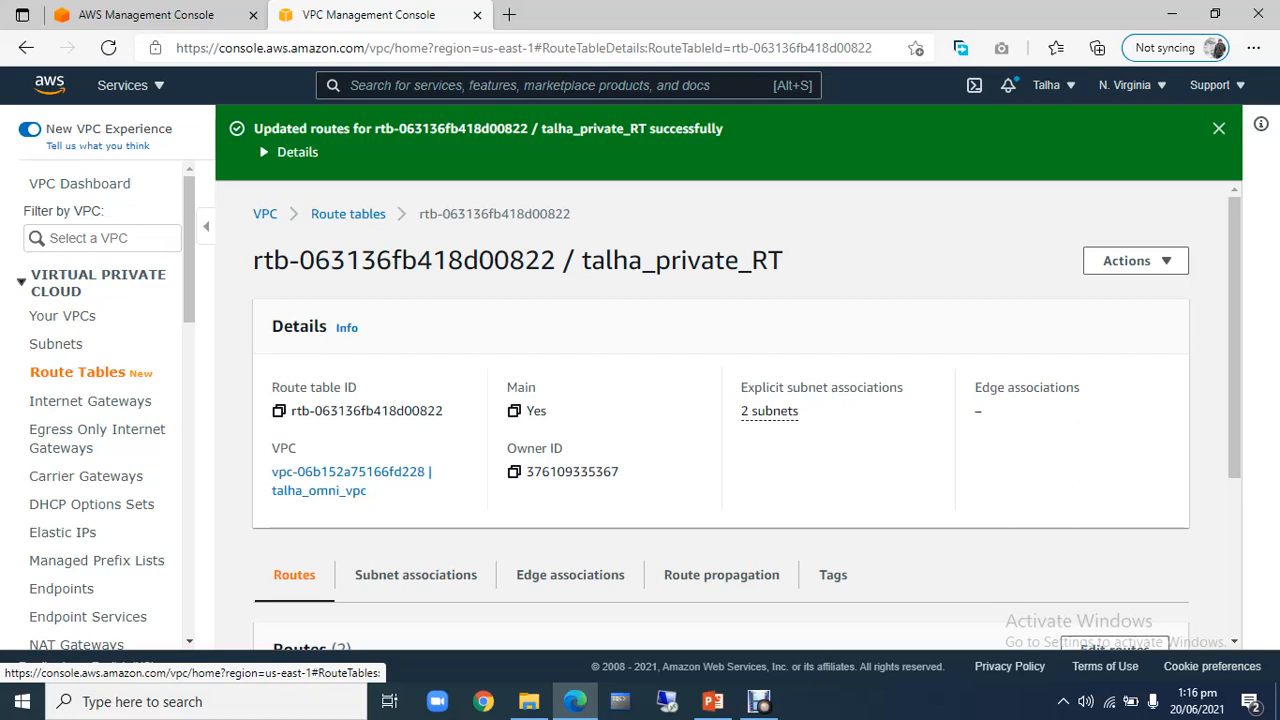
# Return to the route tables list and check the routes of talha_private_RT
pyautogui.click(77, 372)
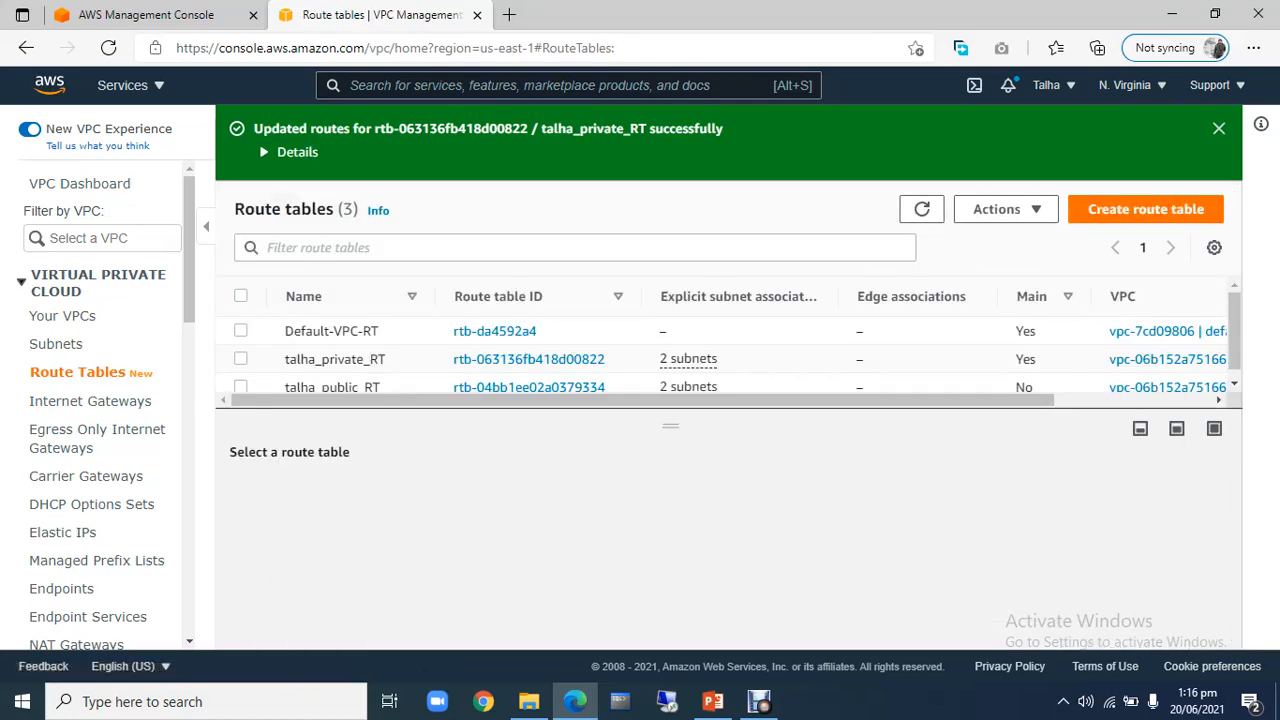
pyautogui.click(770, 359)
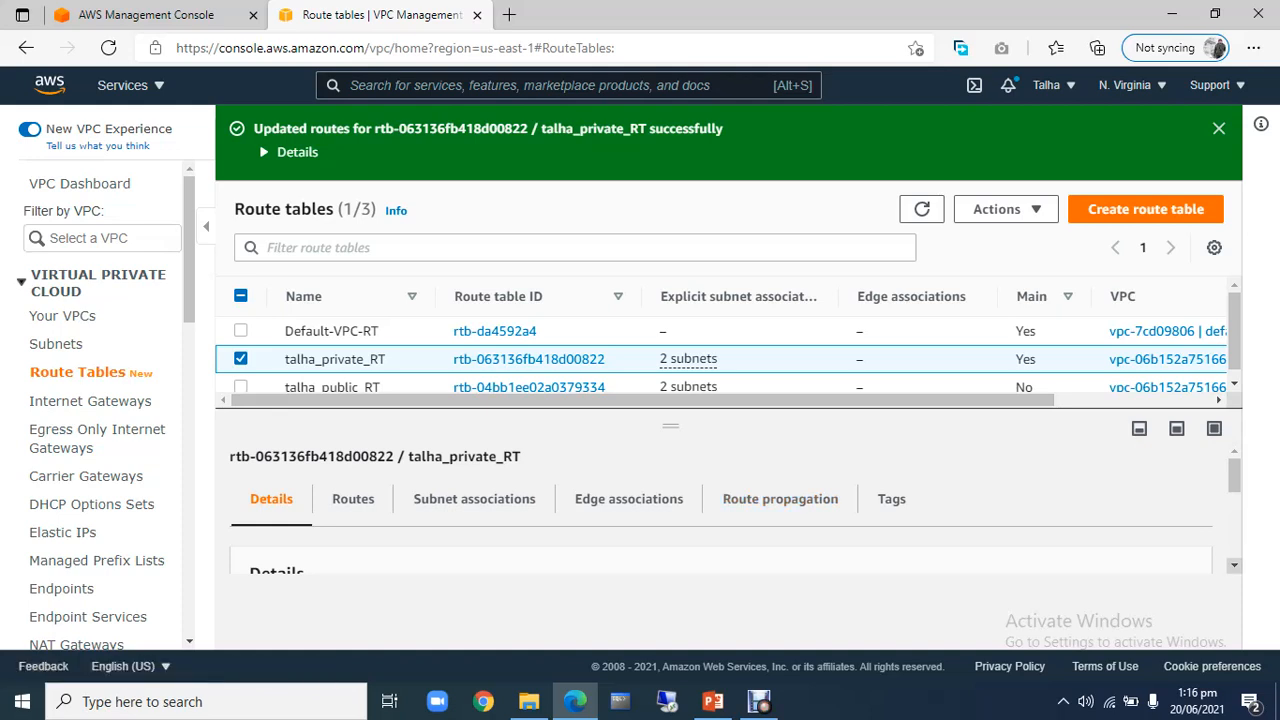
pyautogui.scroll(-2, 720, 510)
pyautogui.scroll(-1, 720, 510)
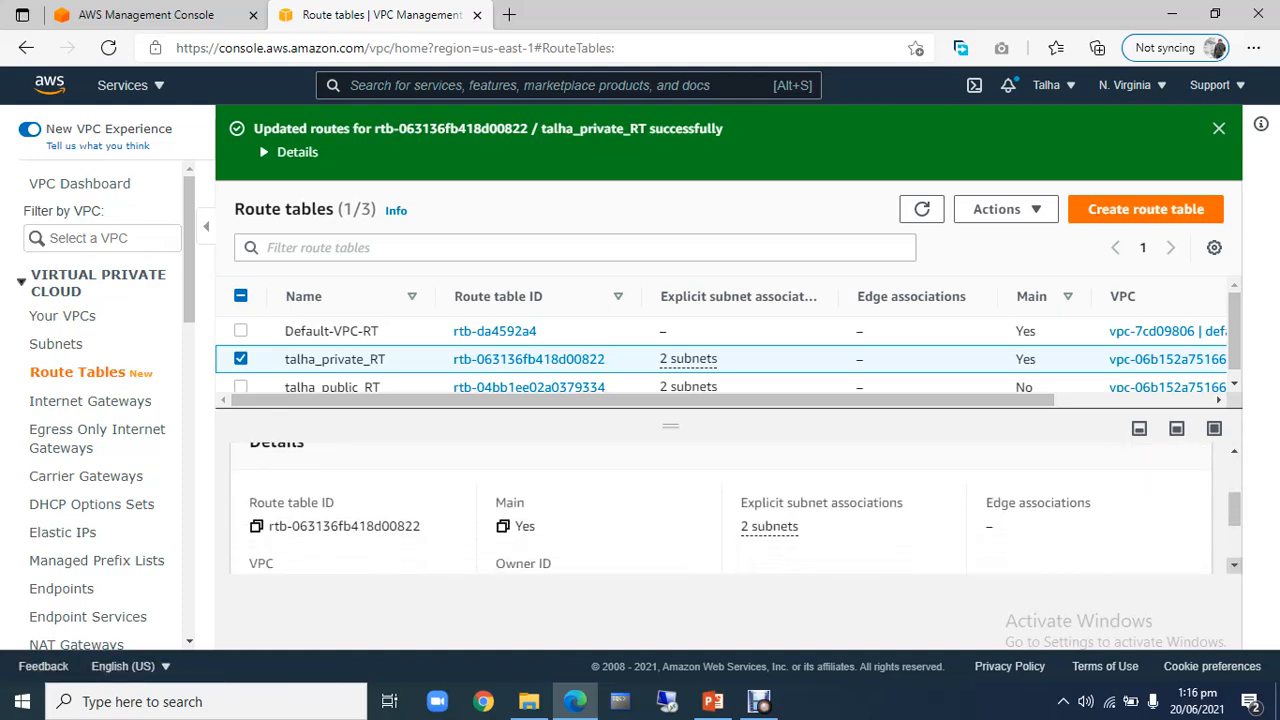
pyautogui.scroll(3, 720, 510)
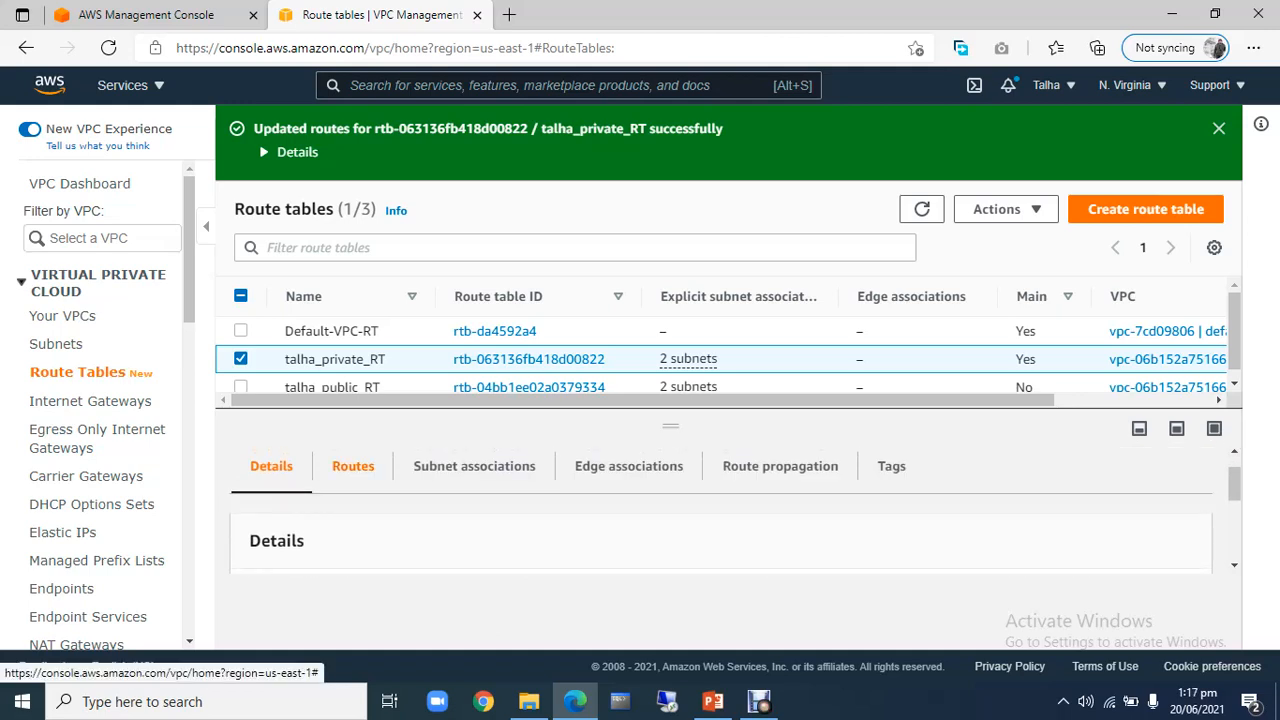
pyautogui.click(353, 466)
pyautogui.scroll(-3, 720, 510)
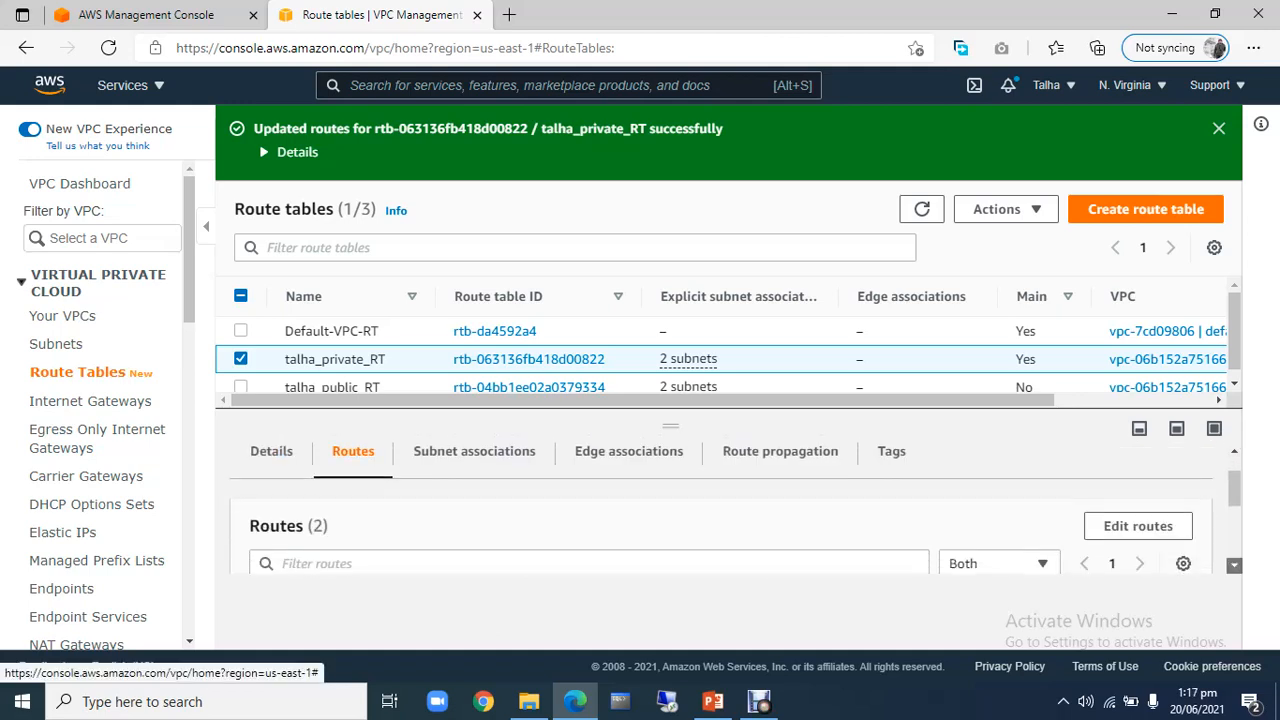
pyautogui.scroll(-2, 720, 510)
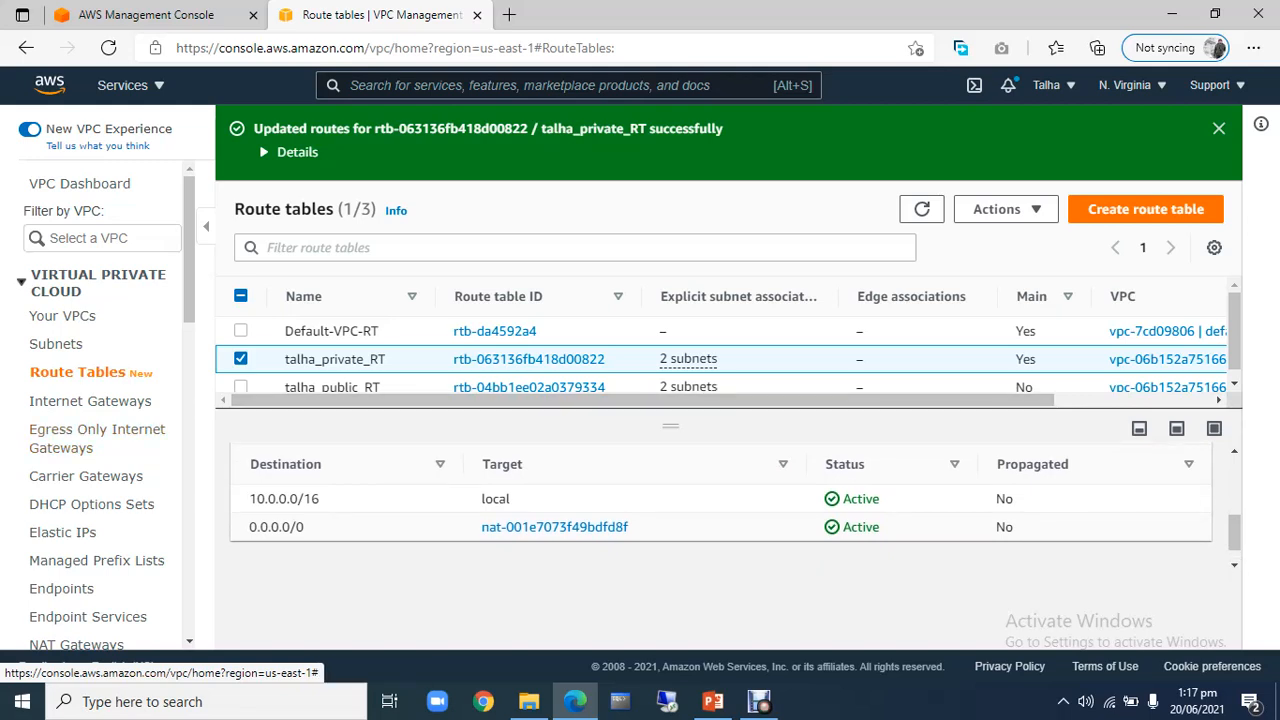
# Add a route with destination 0.0.0.0/0 to the talha_public_RT route table
pyautogui.click(241, 358)
pyautogui.click(241, 386)
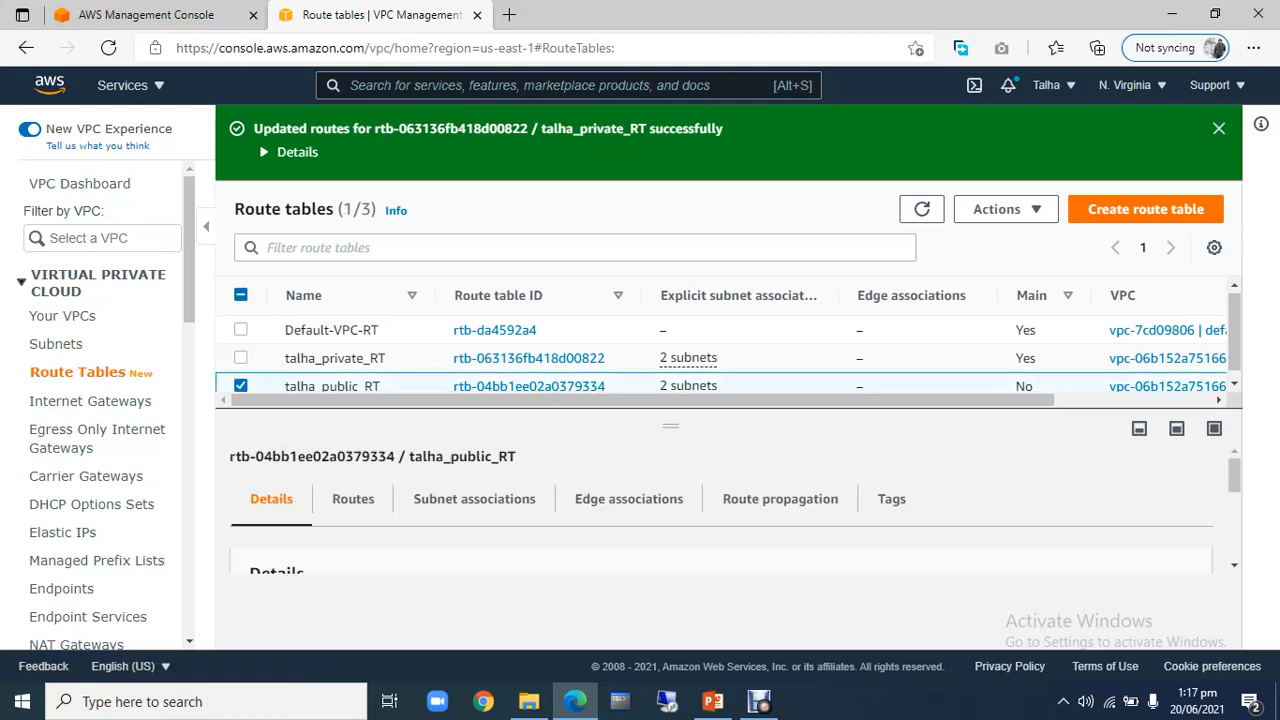
pyautogui.click(353, 499)
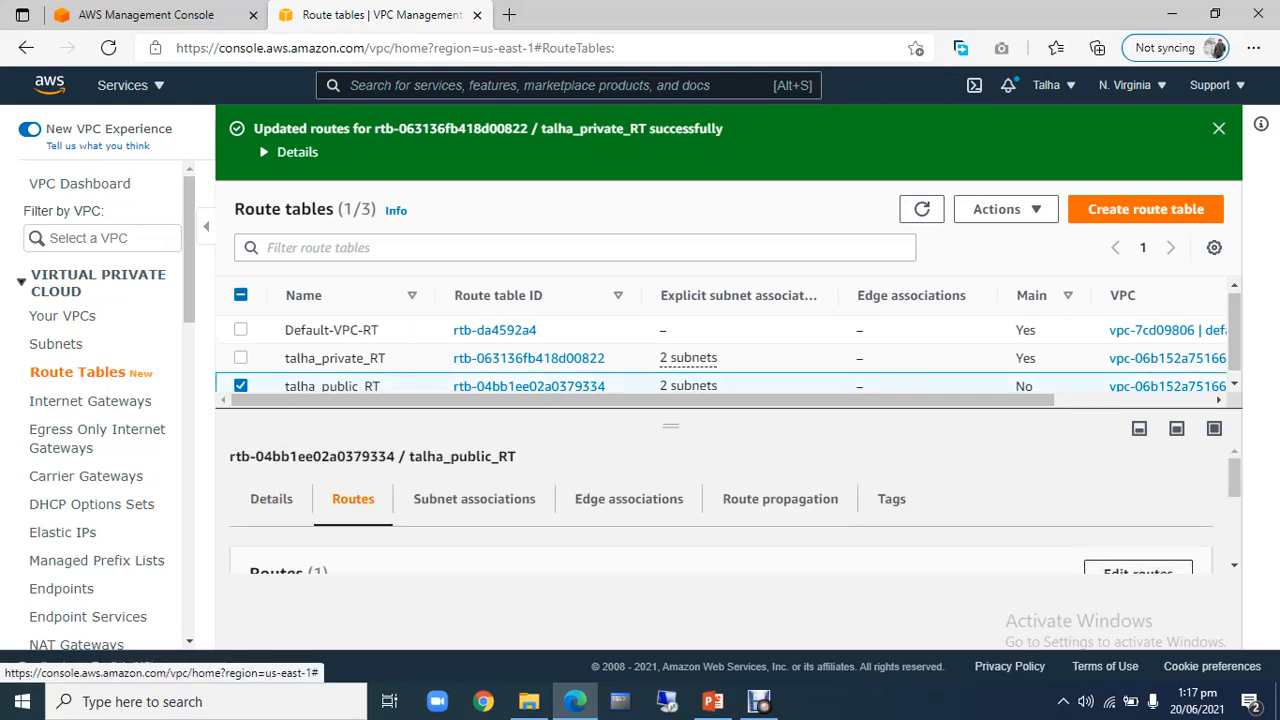
pyautogui.click(1138, 570)
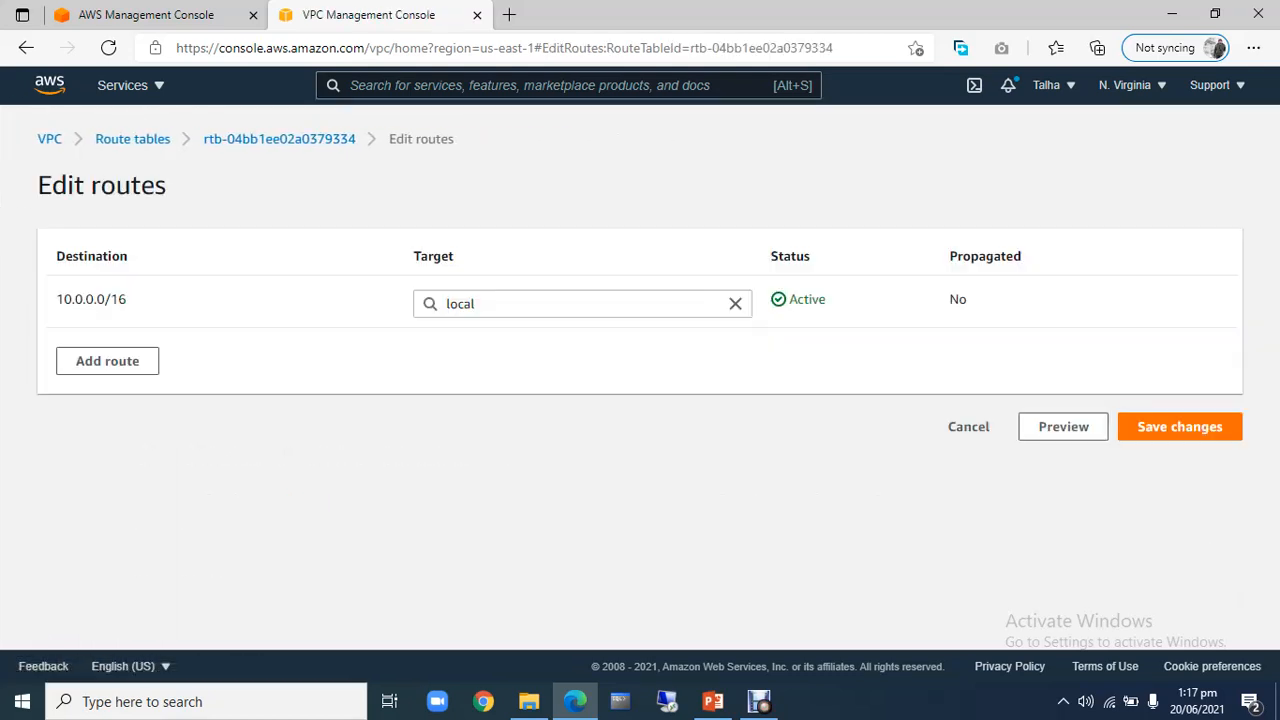
pyautogui.click(107, 361)
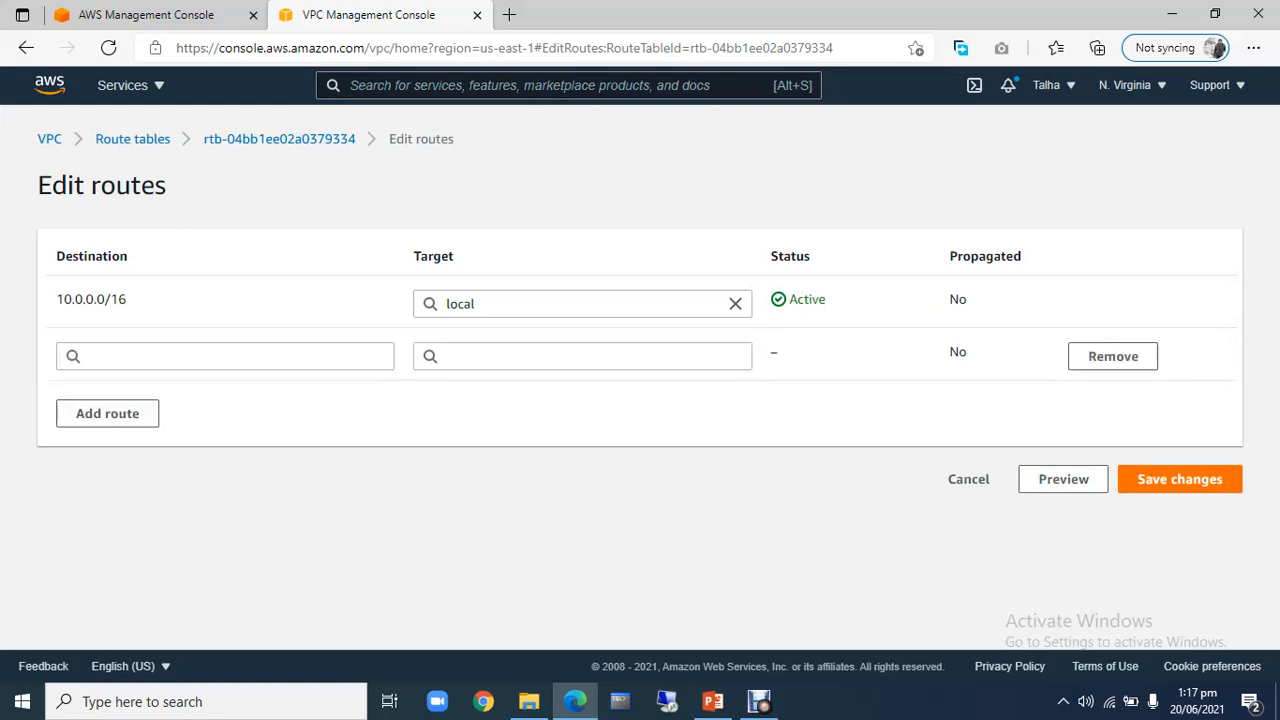
pyautogui.click(225, 356)
pyautogui.click(108, 386)
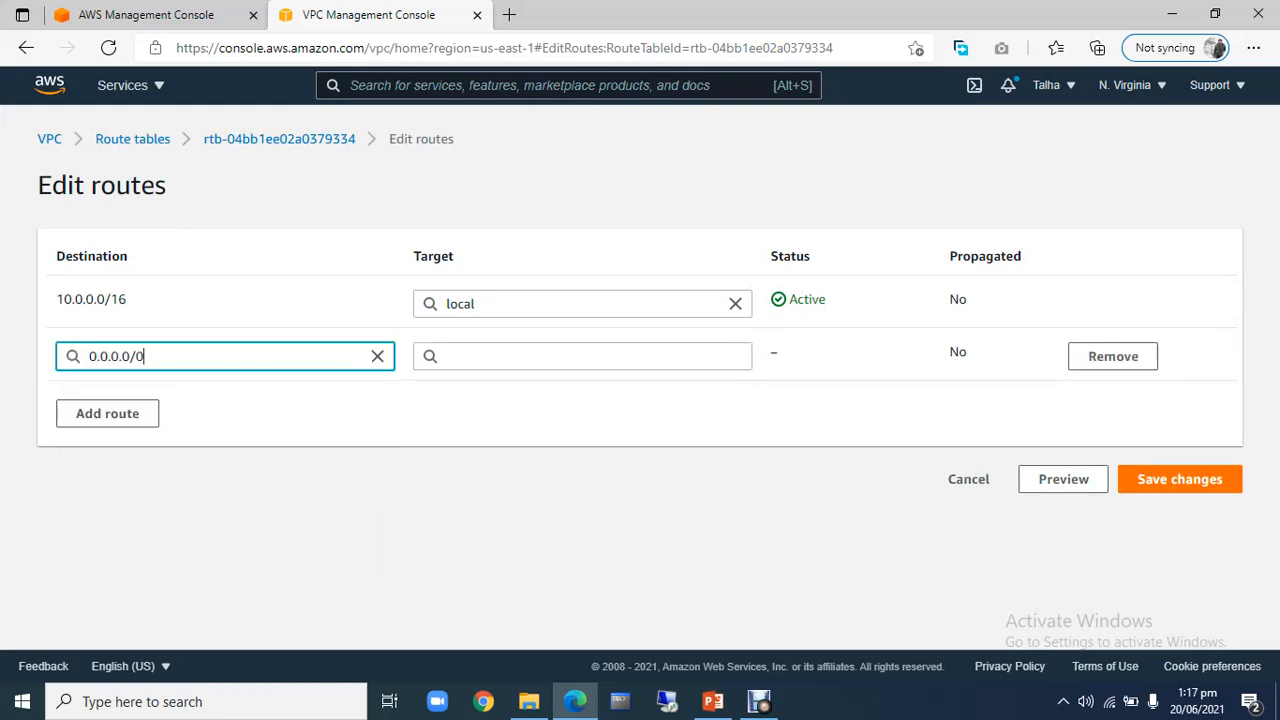
# Set the new public route's target to internet gateway igw-069d6e6dbdc3a075e (talha_igw) and save the route changes
pyautogui.click(582, 356)
pyautogui.write('i')
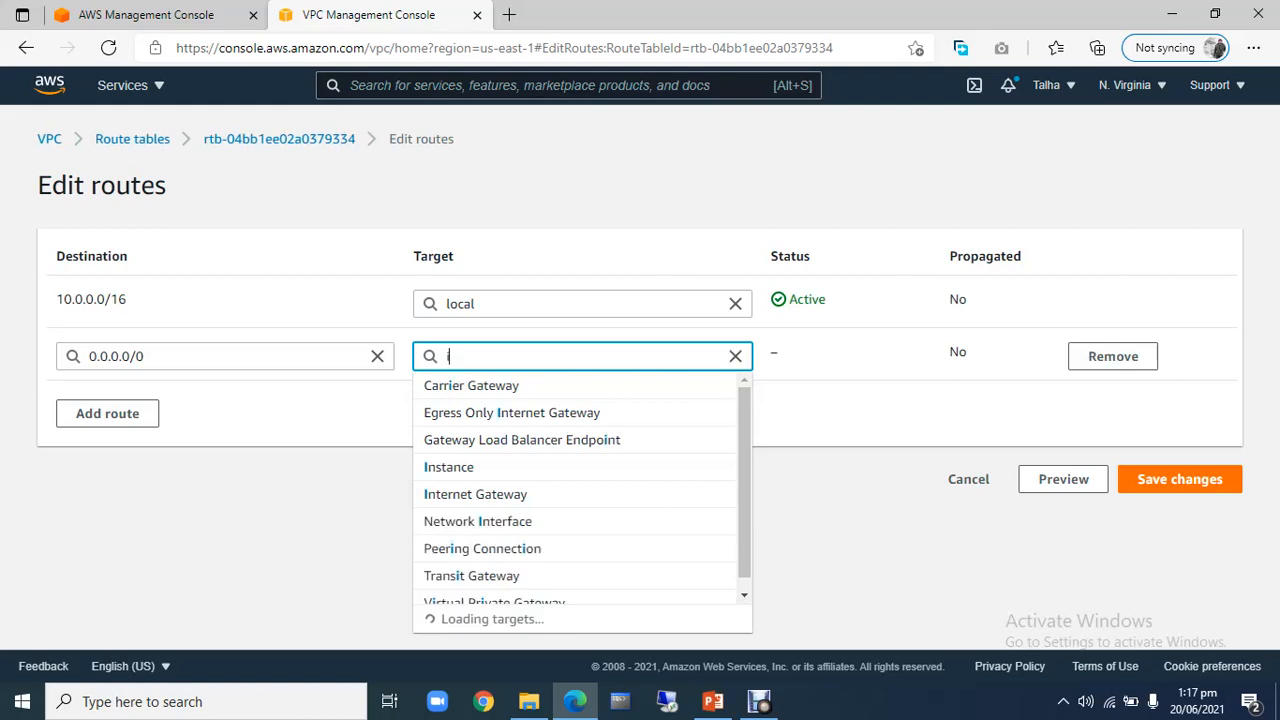
pyautogui.write('nt')
pyautogui.press('Down')
pyautogui.press('Down')
pyautogui.press('Down')
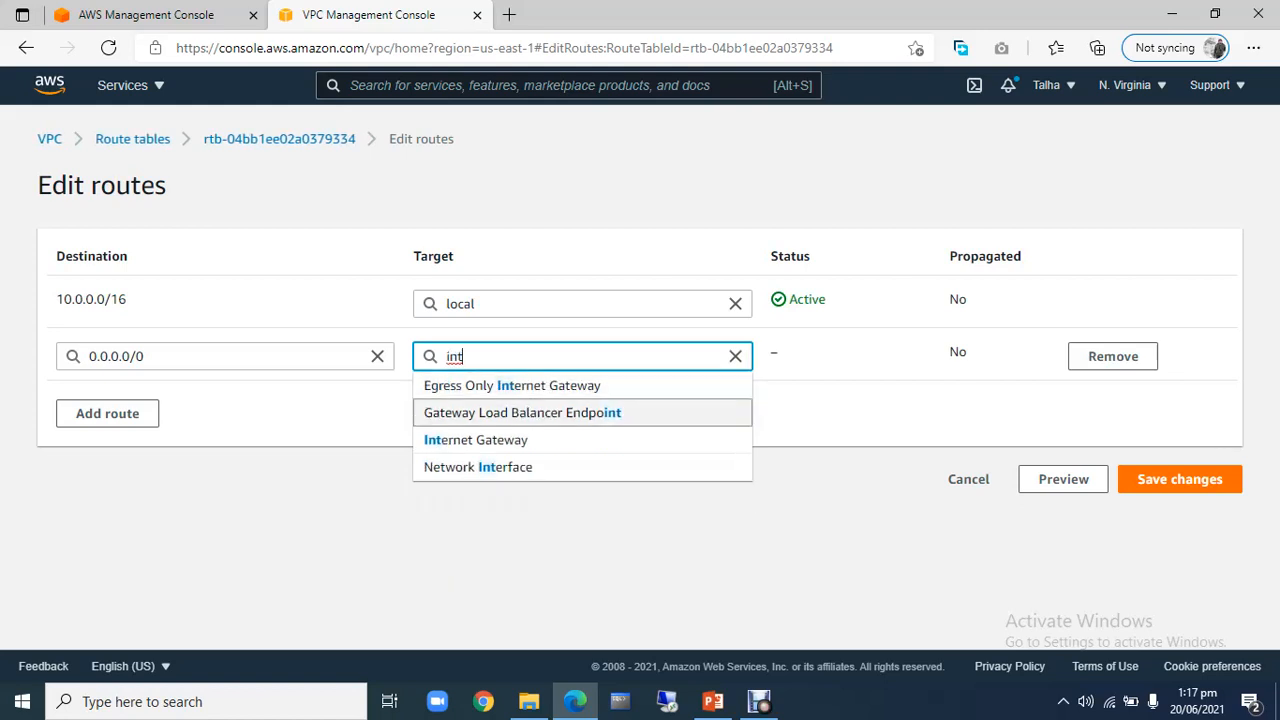
pyautogui.press('Return')
pyautogui.press('Tab')
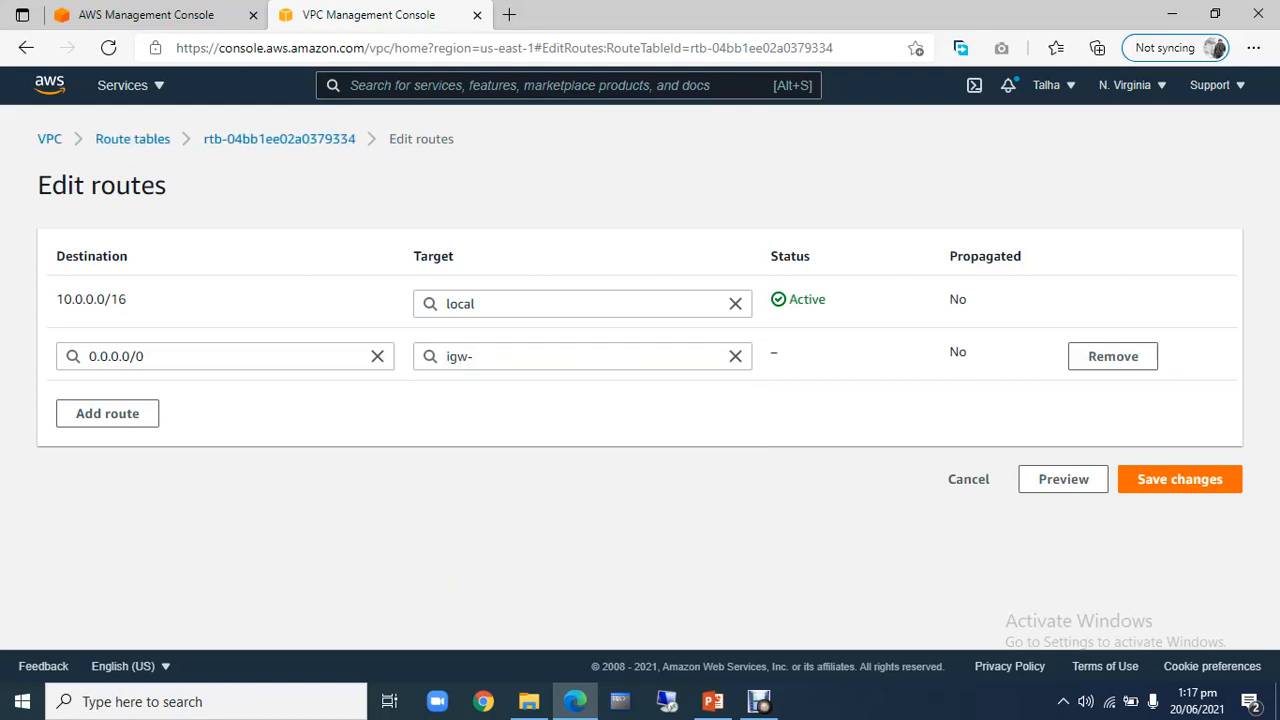
pyautogui.moveTo(762, 356); pyautogui.dragTo(600, 413)
pyautogui.click(490, 356)
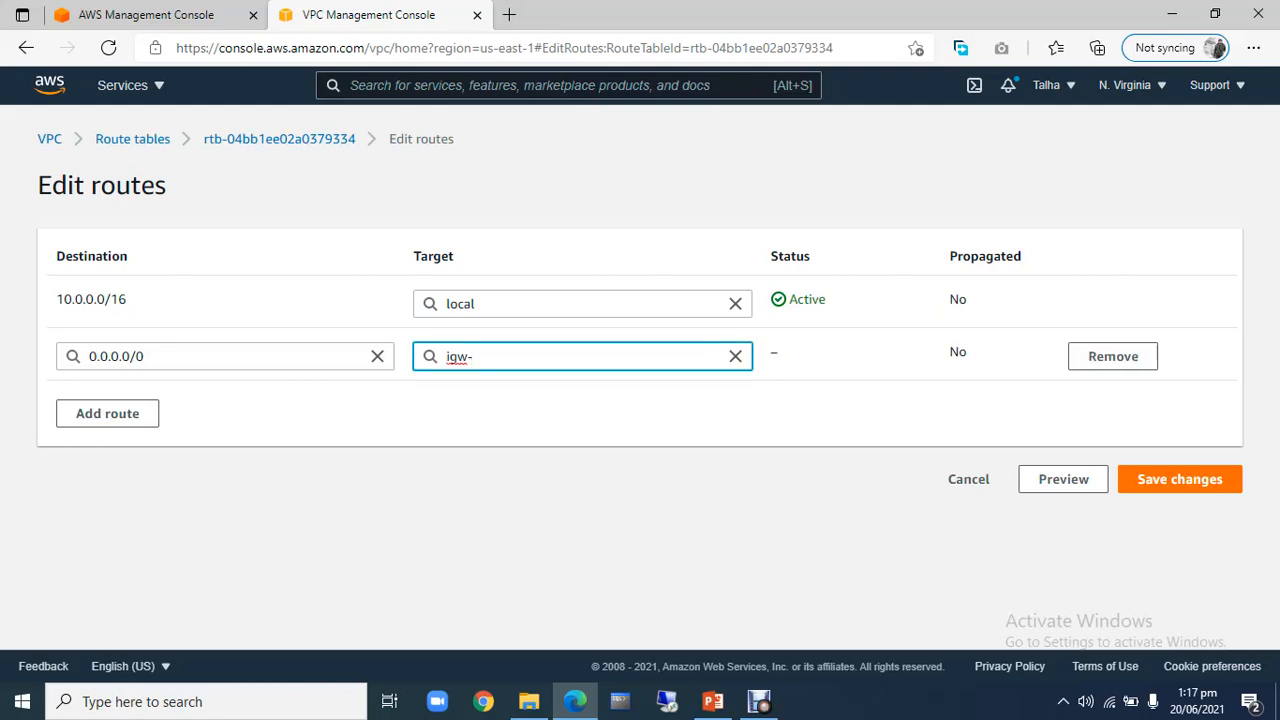
pyautogui.press('BackSpace')
pyautogui.write('-')
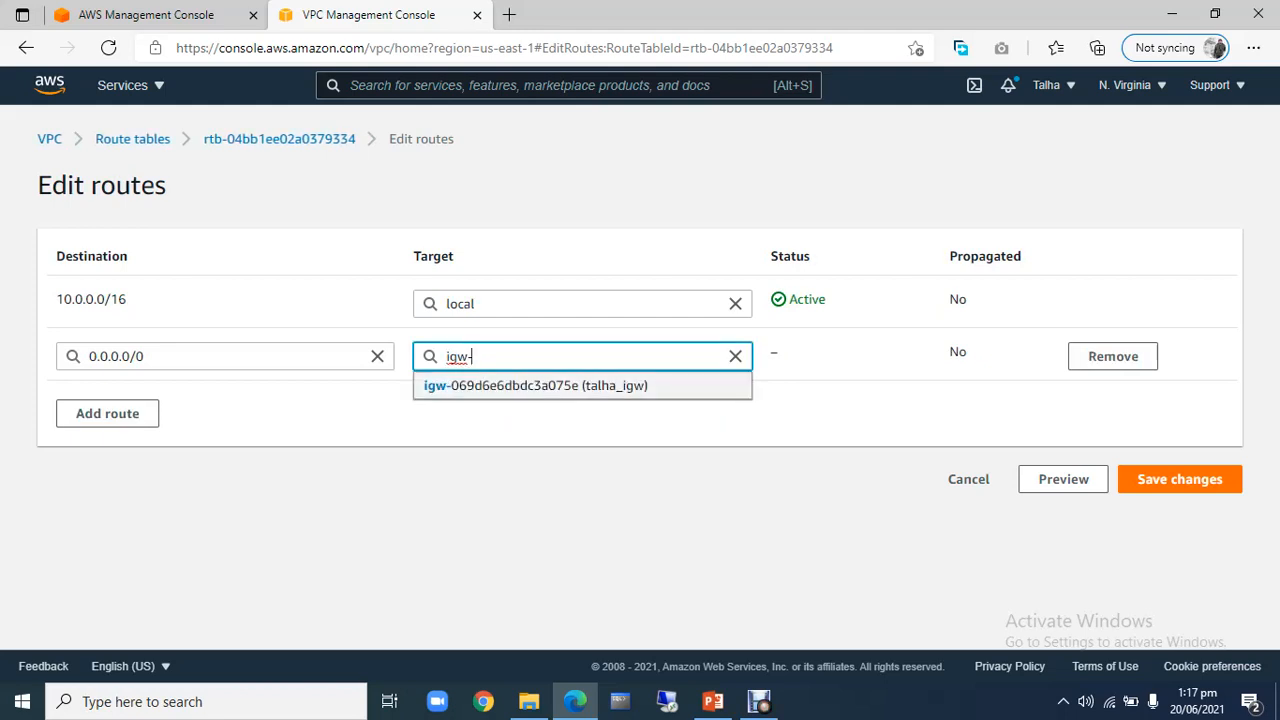
pyautogui.click(536, 386)
pyautogui.click(1179, 479)
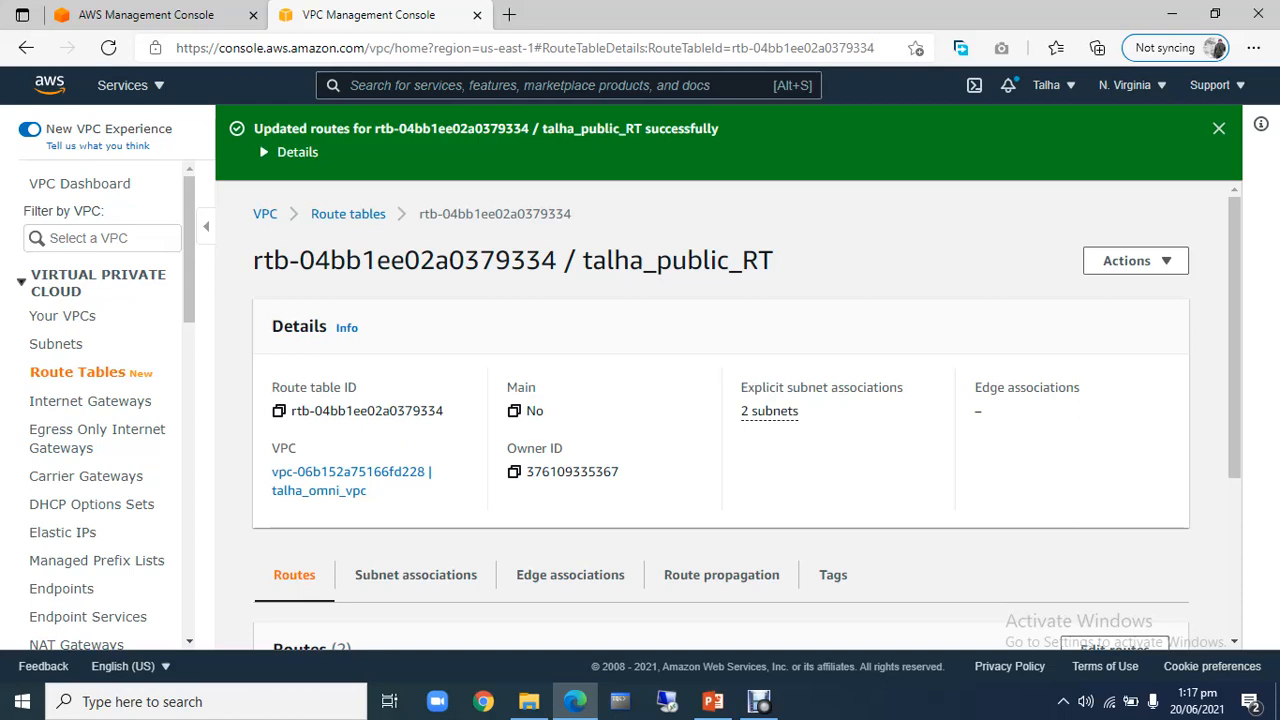
# Show the list of VPCs and review the Multi AZ steps slide of the VPC Lab presentation in PowerPoint
pyautogui.click(348, 213)
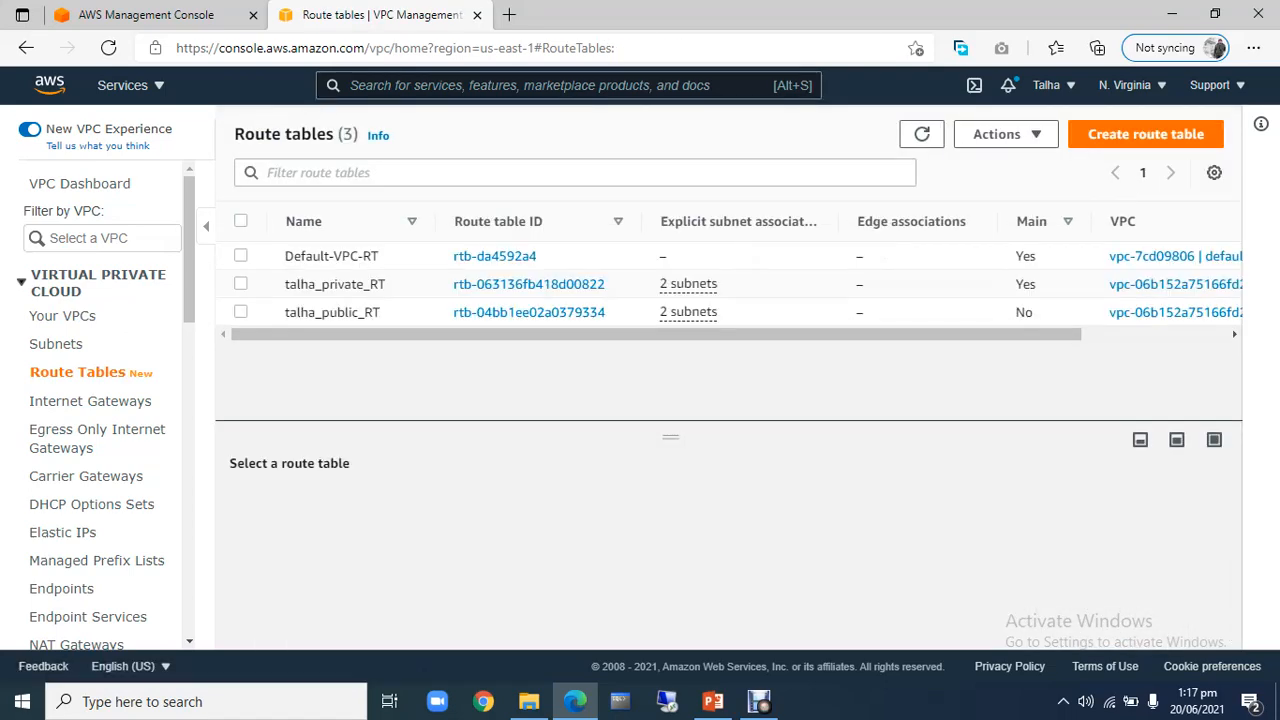
pyautogui.click(62, 315)
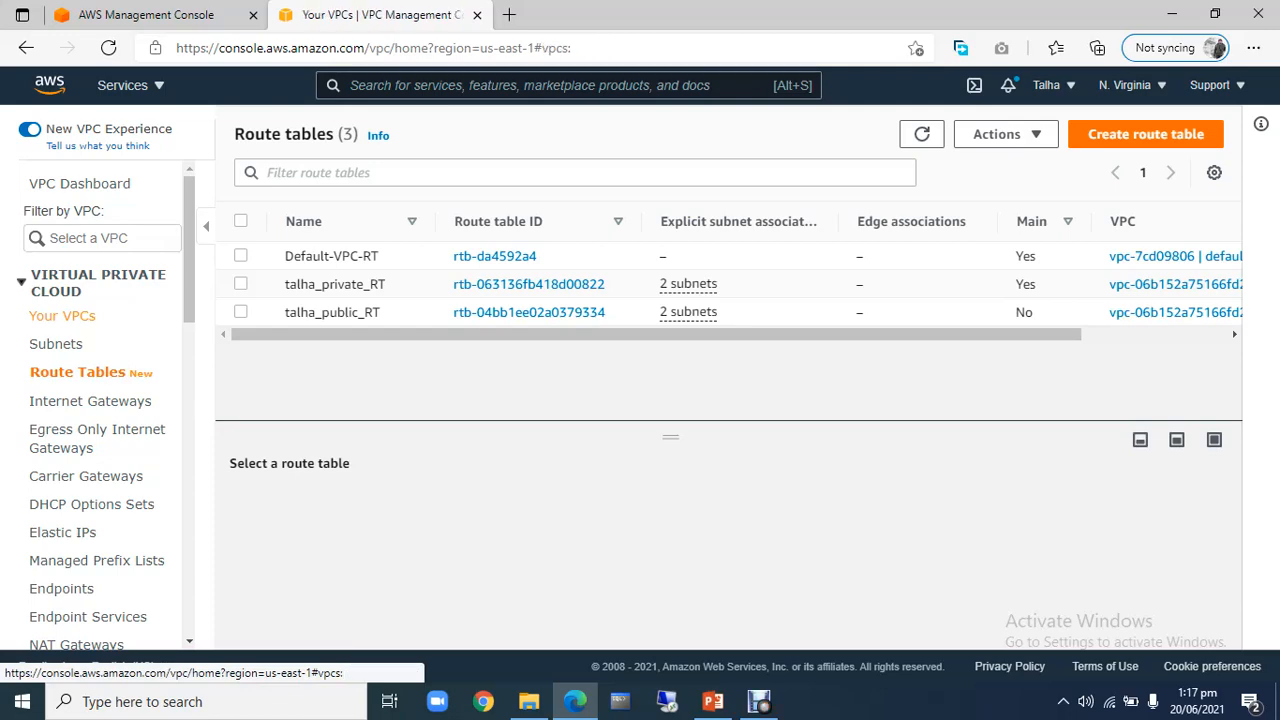
pyautogui.hotkey('alt', 'Tab')
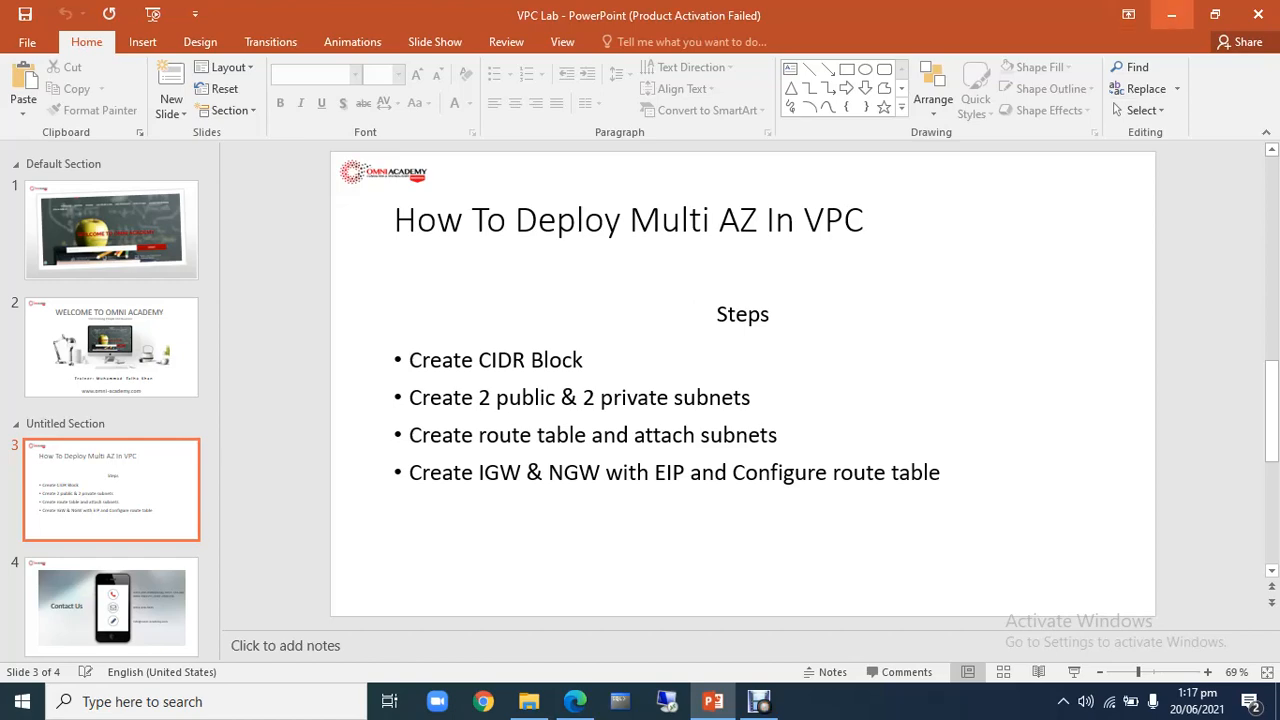
pyautogui.click(1171, 15)
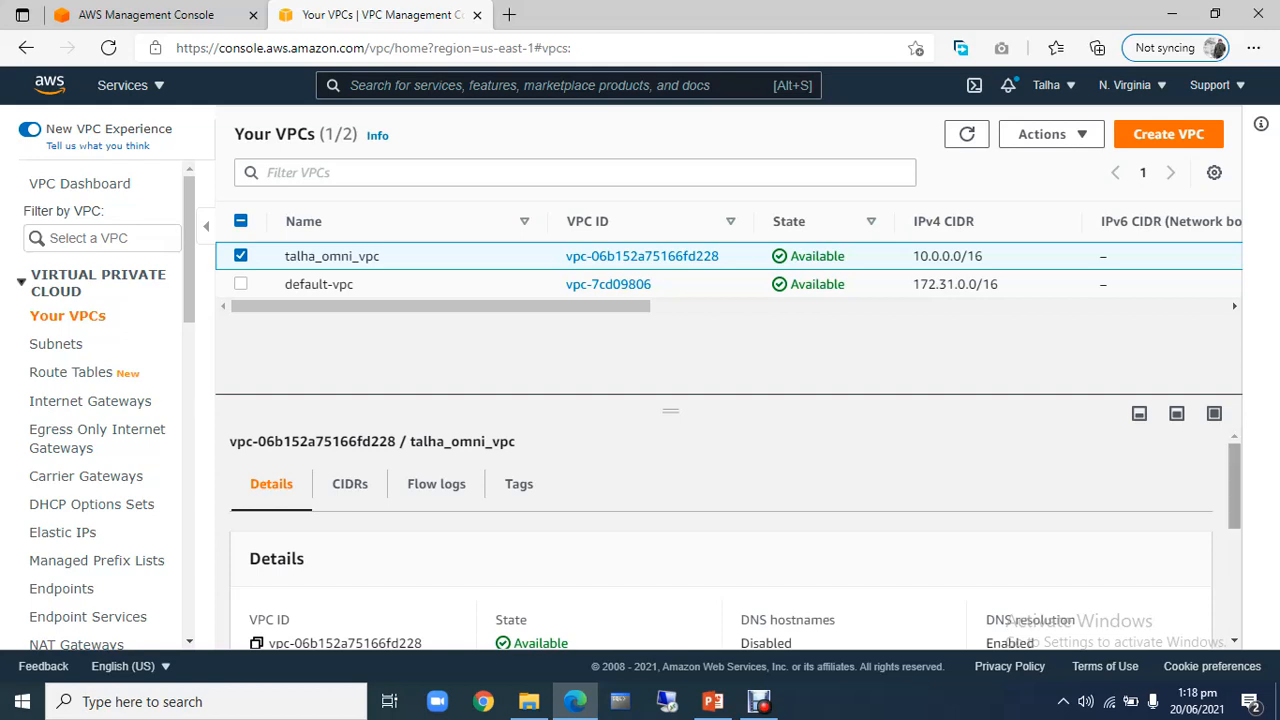
pyautogui.scroll(-2, 720, 540)
pyautogui.scroll(3, 720, 540)
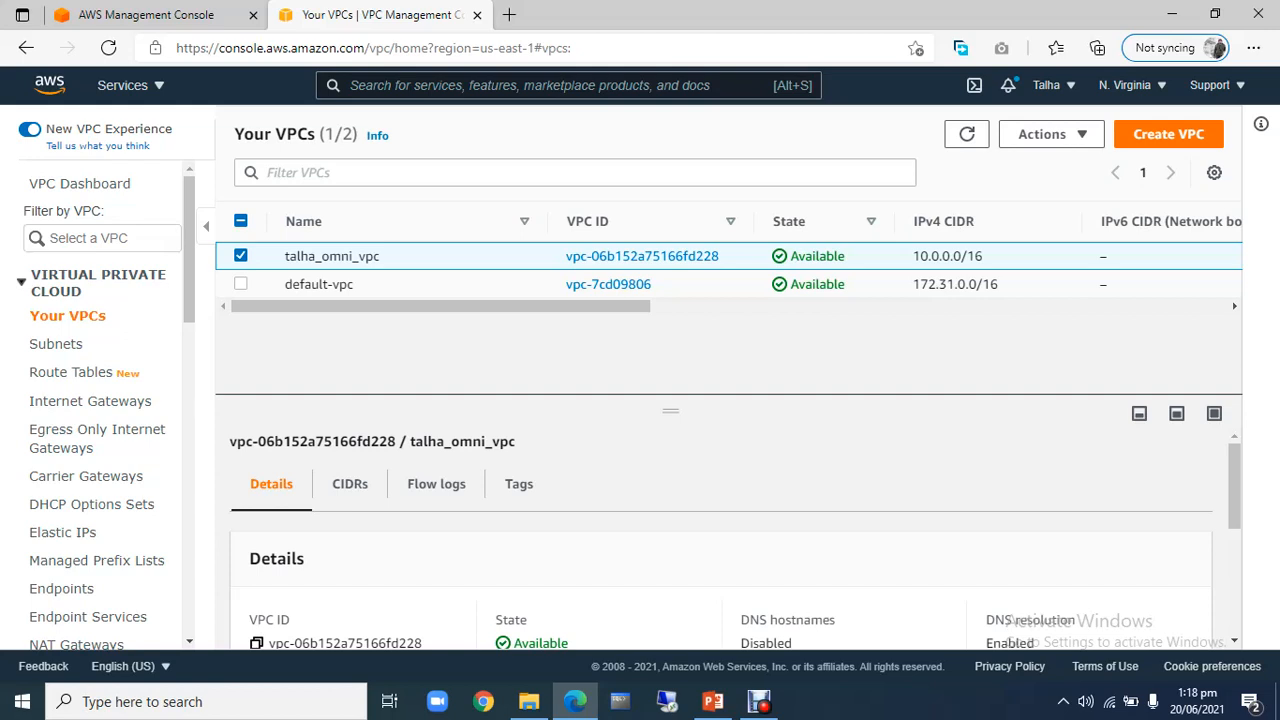
pyautogui.scroll(-2, 100, 400)
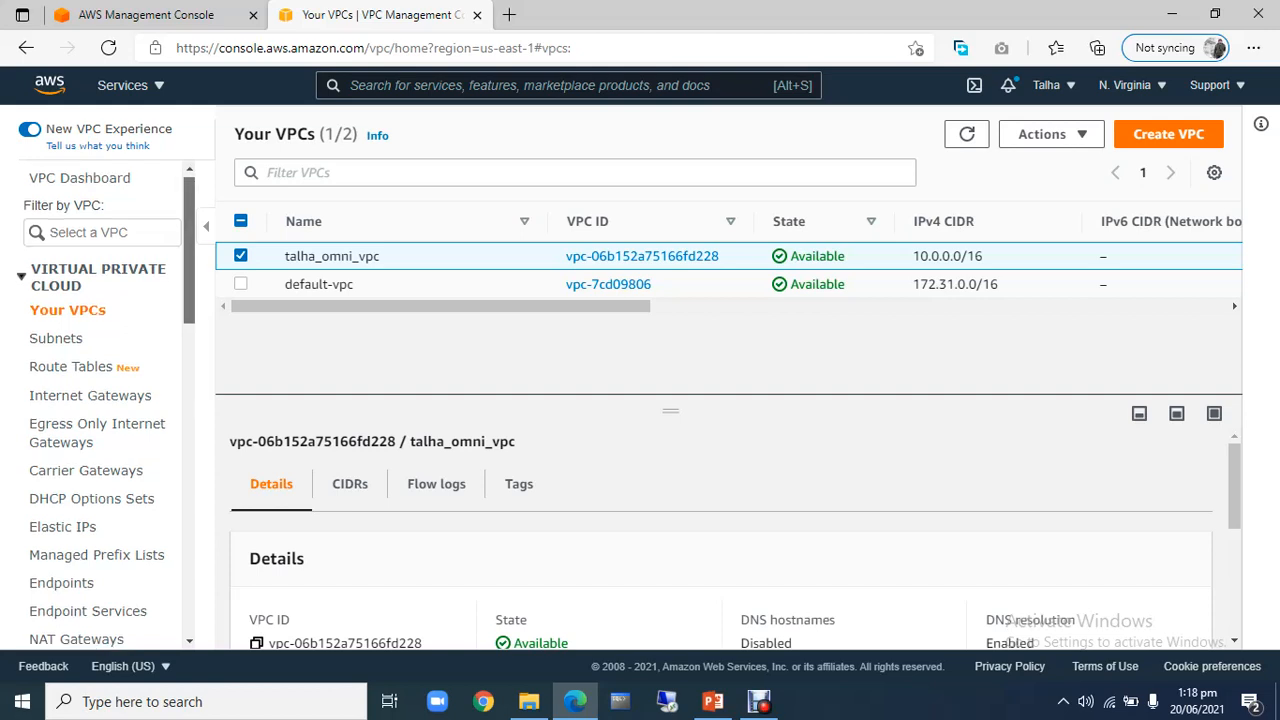
pyautogui.scroll(2, 100, 400)
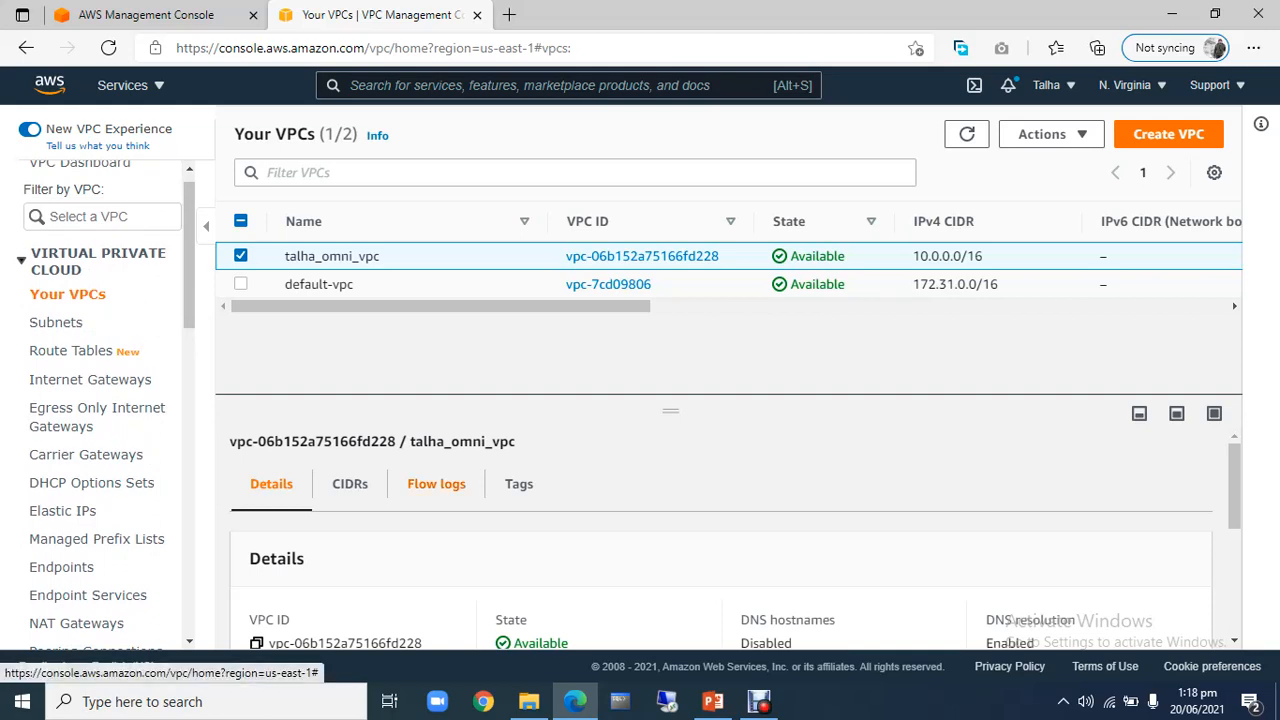